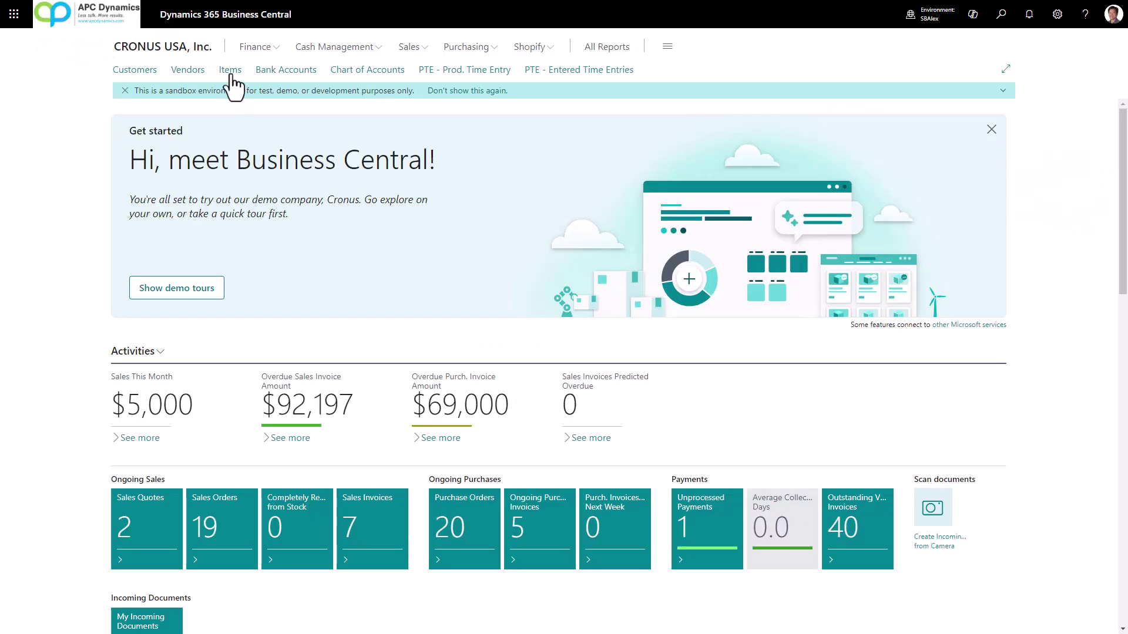
Open the assembly BOM of the PANELS item from the items list.
left_click(230, 70)
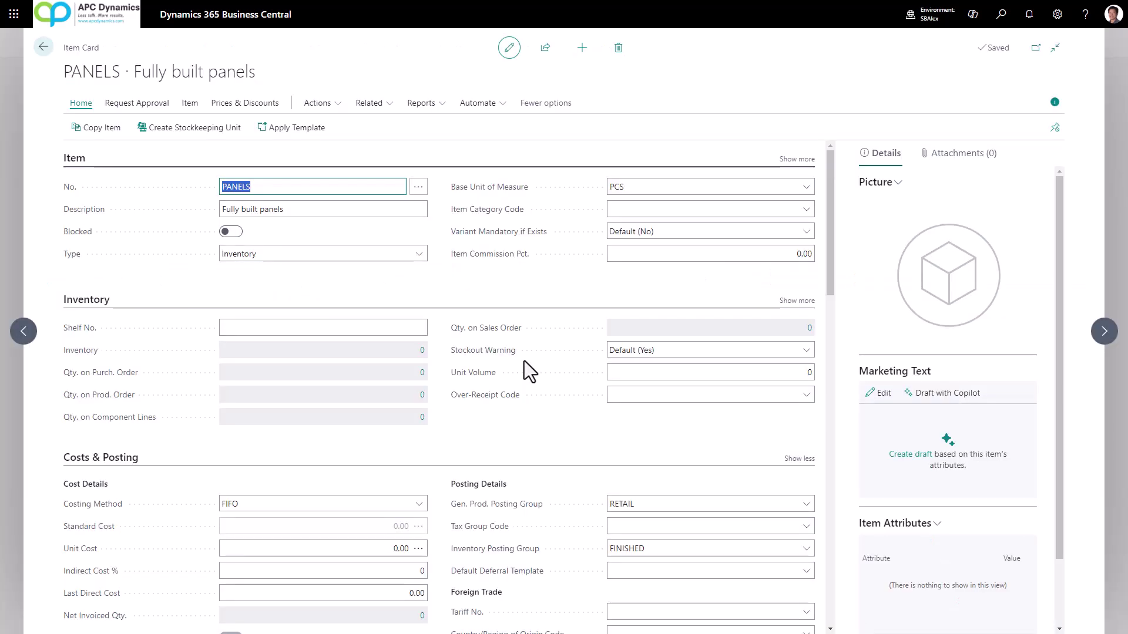
left_click(370, 107)
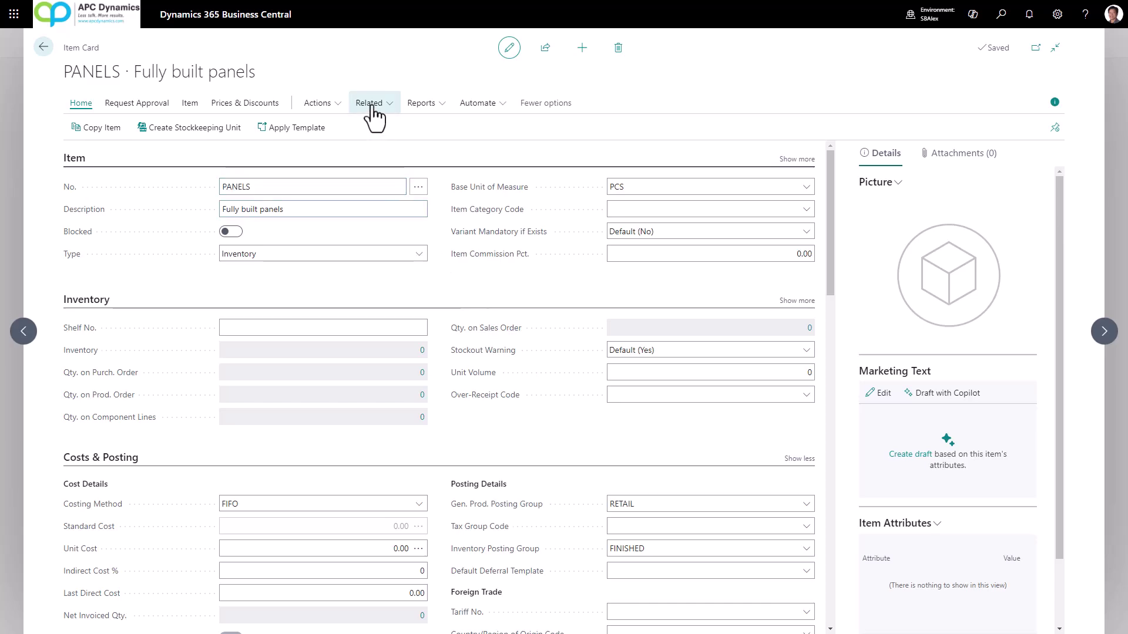
mouse_move(400, 238)
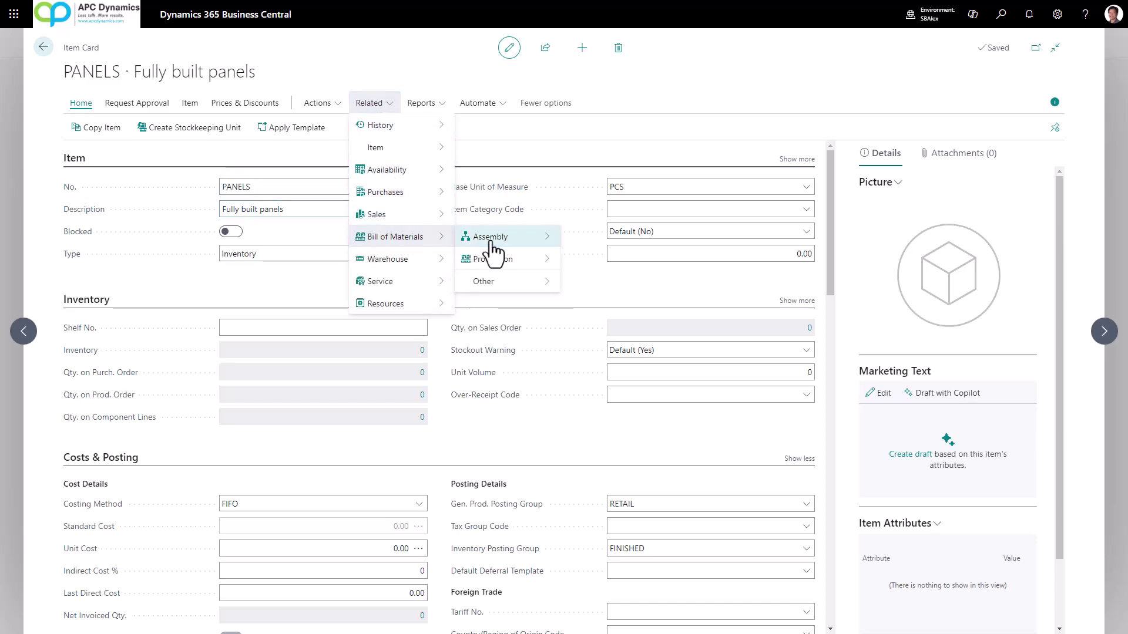
mouse_move(493, 246)
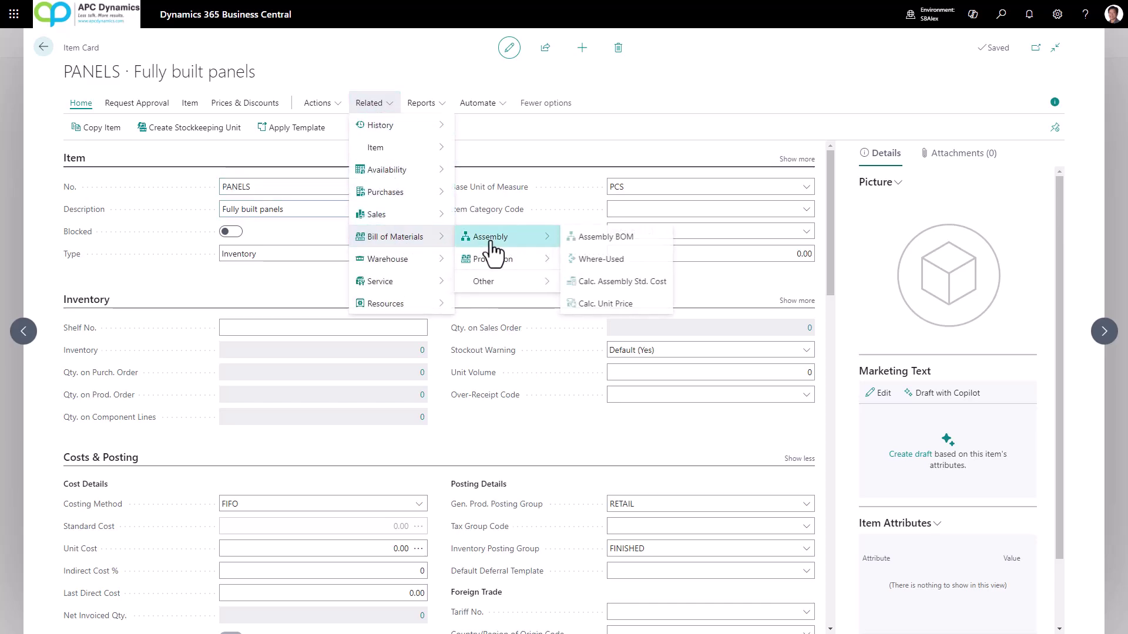
left_click(615, 243)
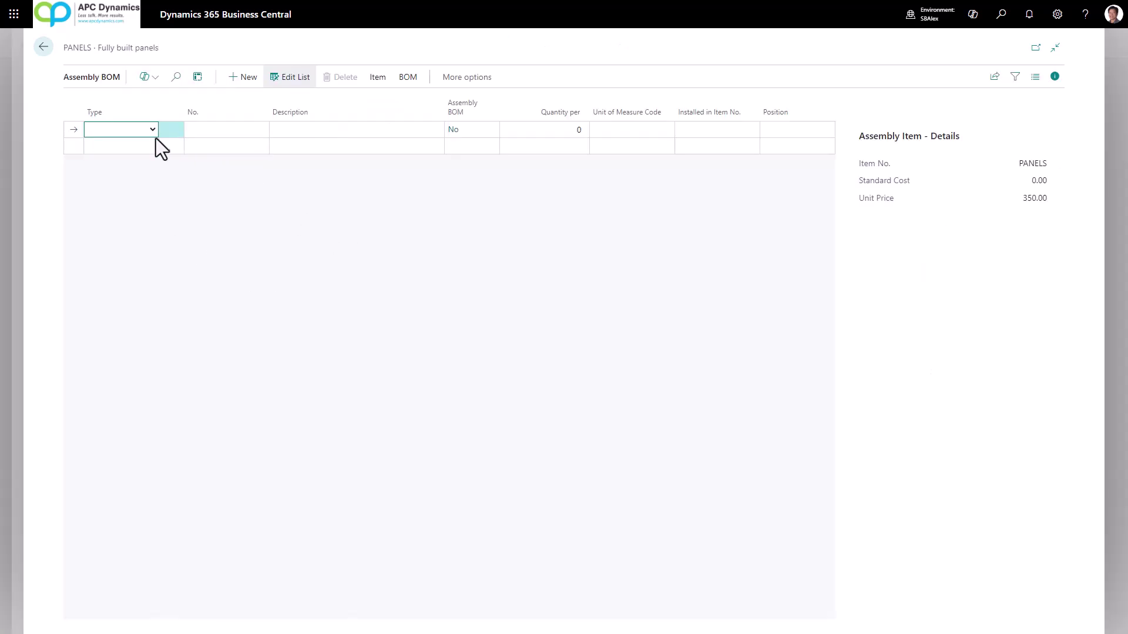
Add item 70000 Side Panel as the first component with quantity 2.
left_click(153, 136)
left_click(129, 152)
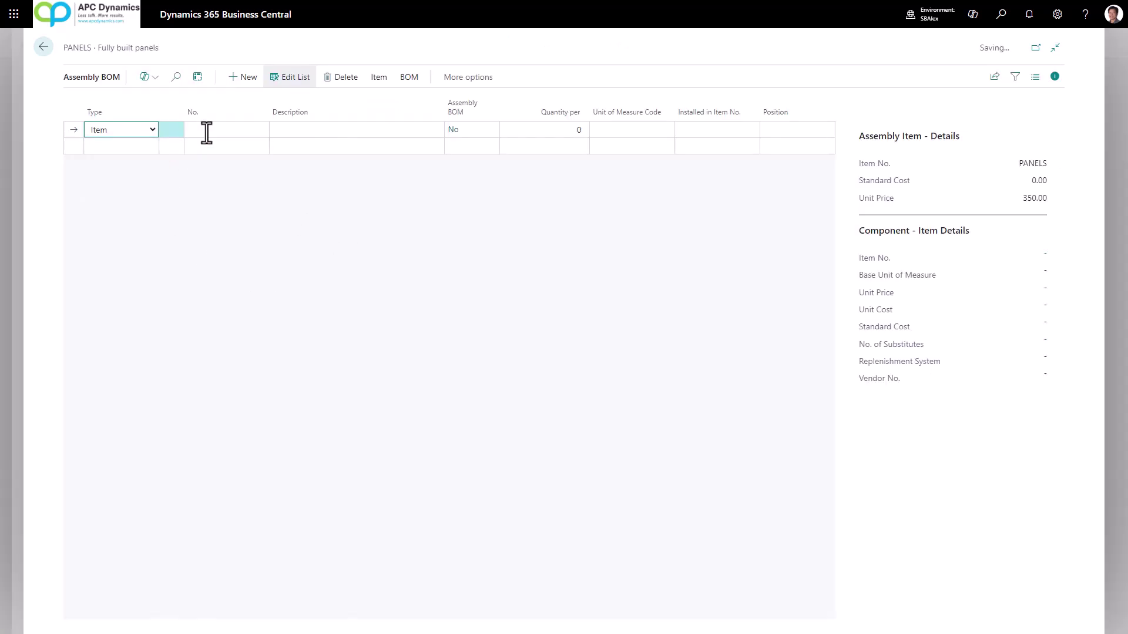
left_click(209, 130)
type("7000")
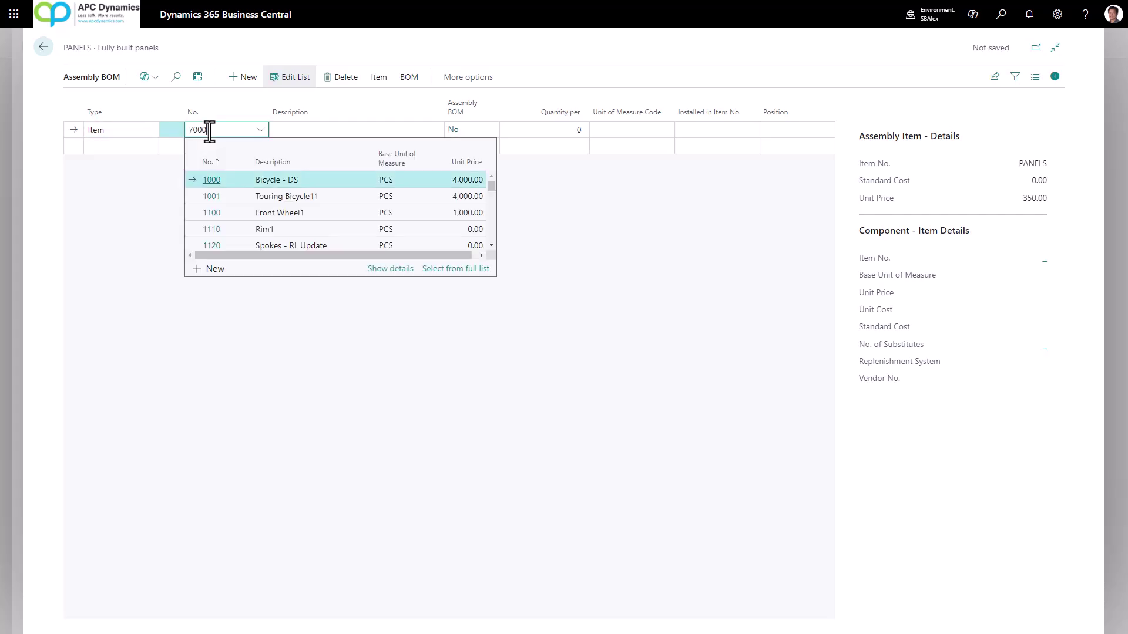
type("0")
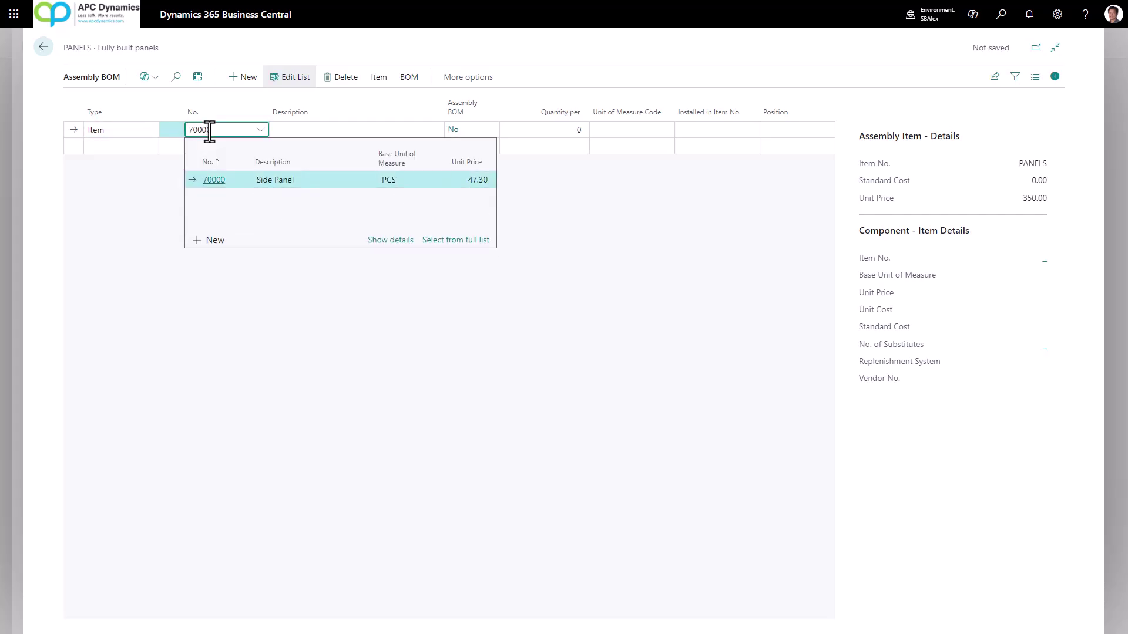
key("Tab")
key("Tab")
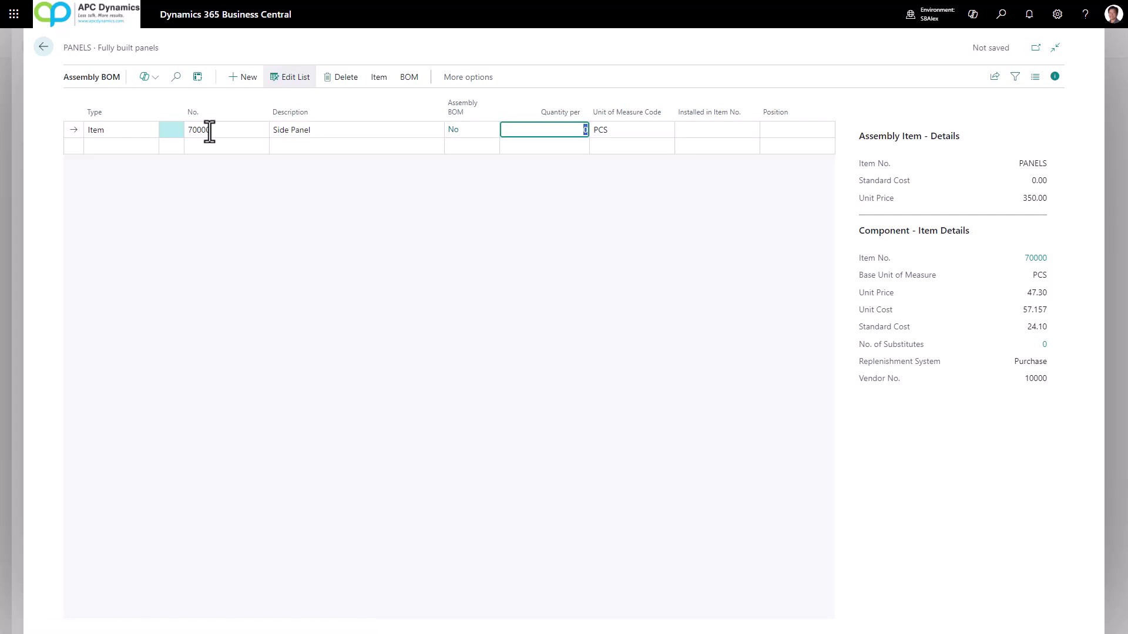
type("2")
key("Down")
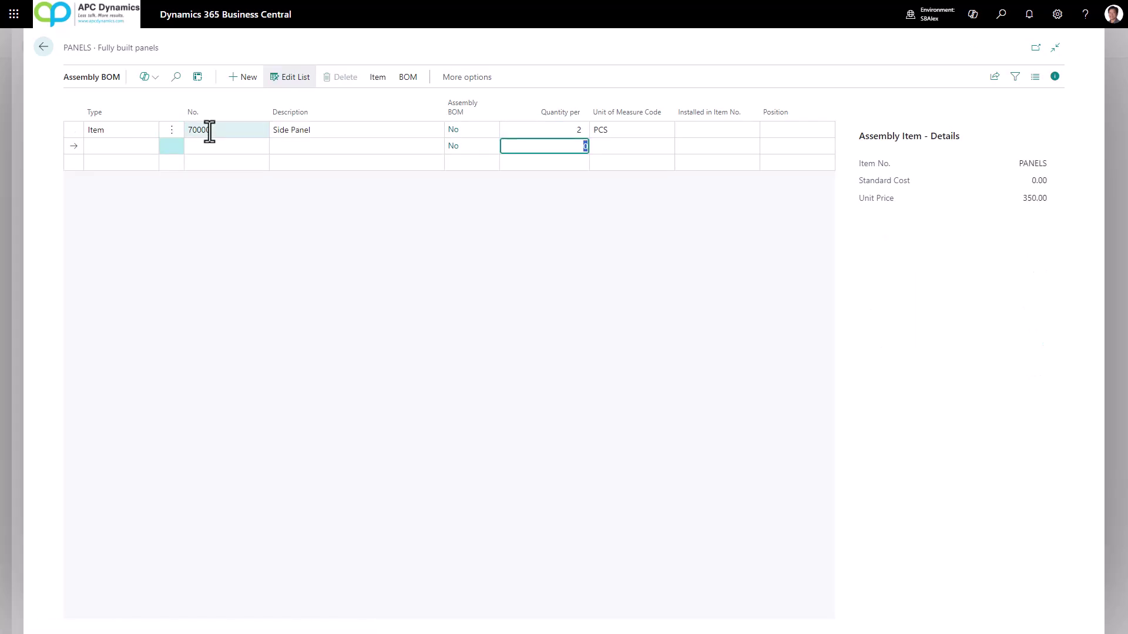
Add item 70001 Base as the second component, then close the BOM.
key("shift+Tab")
key("shift+Tab")
key("shift+Tab")
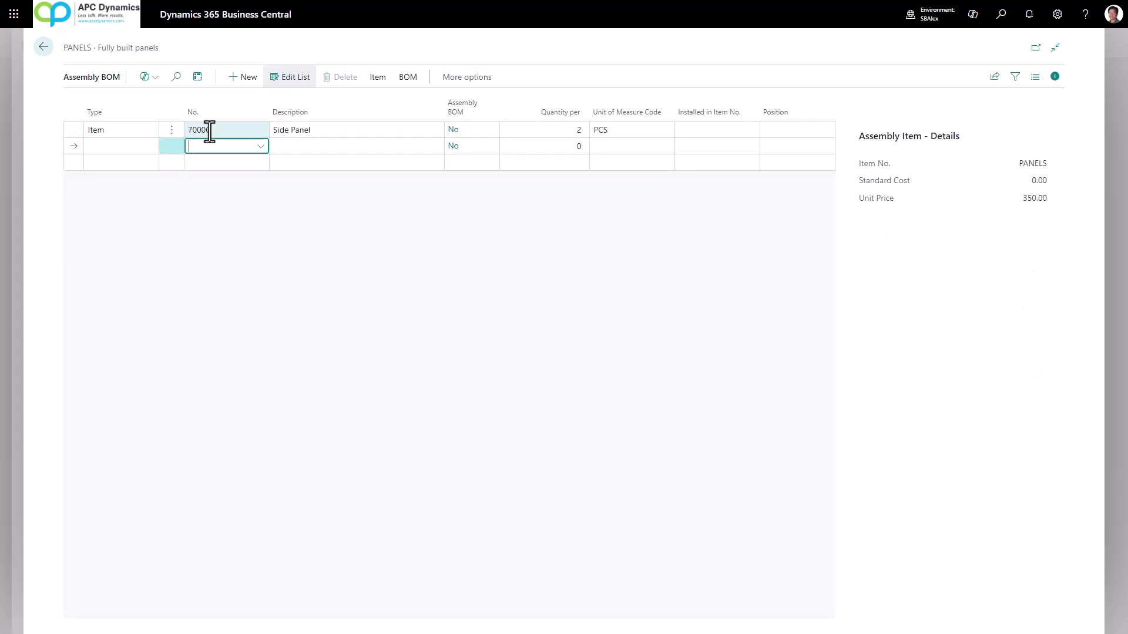
key("shift+Tab")
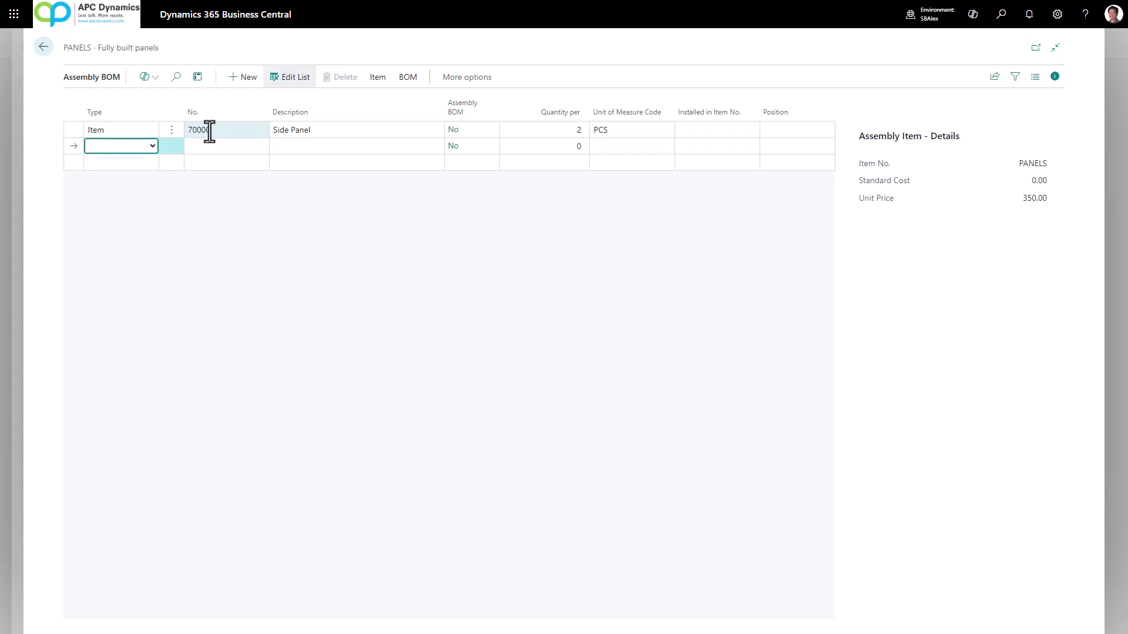
key("i")
key("Tab")
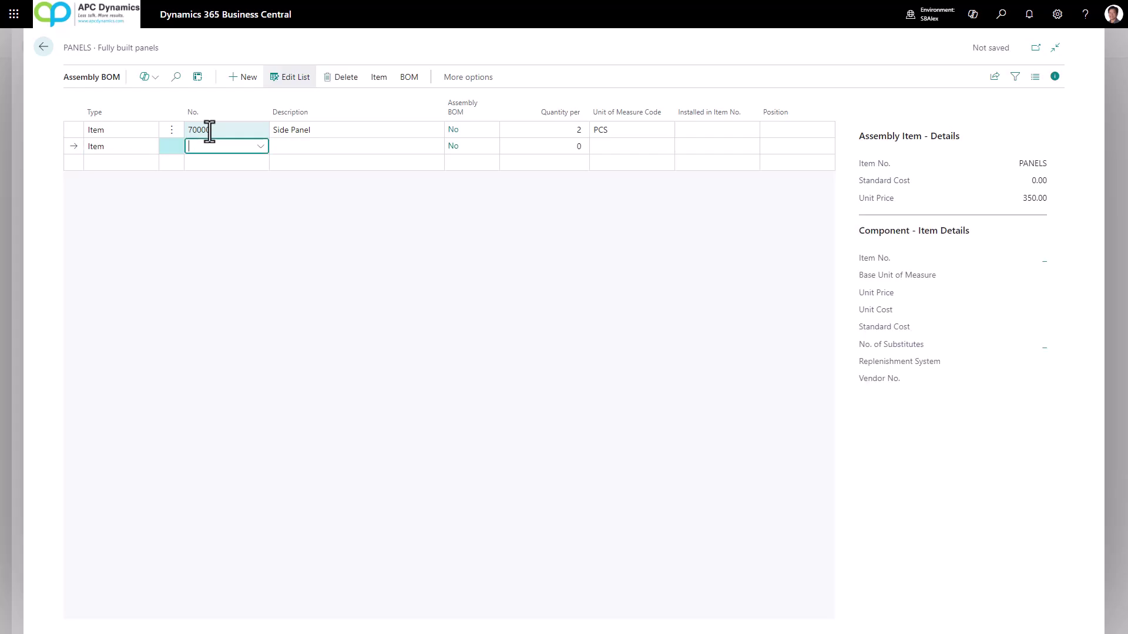
type("70001")
key("Tab")
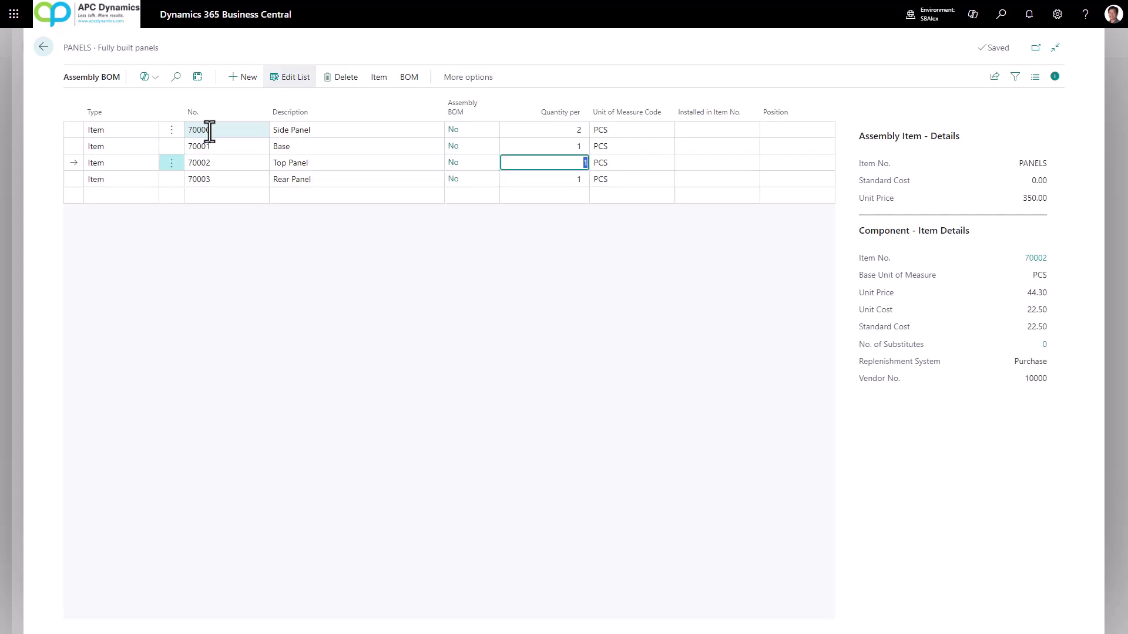
key("Escape")
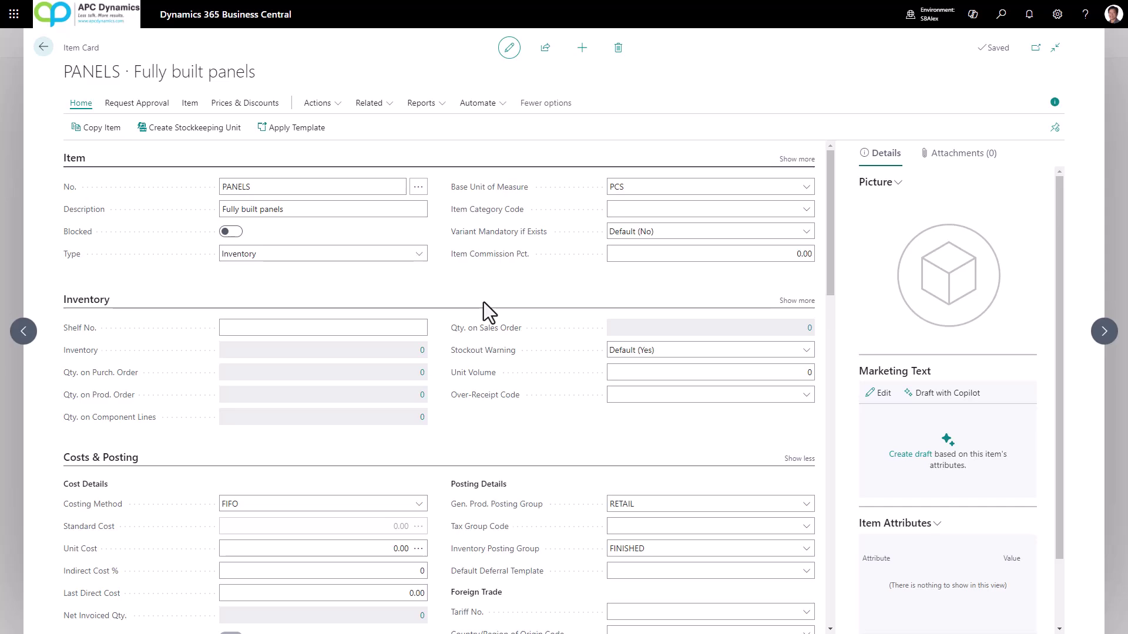
Start a new order on the Assembly Orders page for item PANELS with quantity 10.
key("Escape")
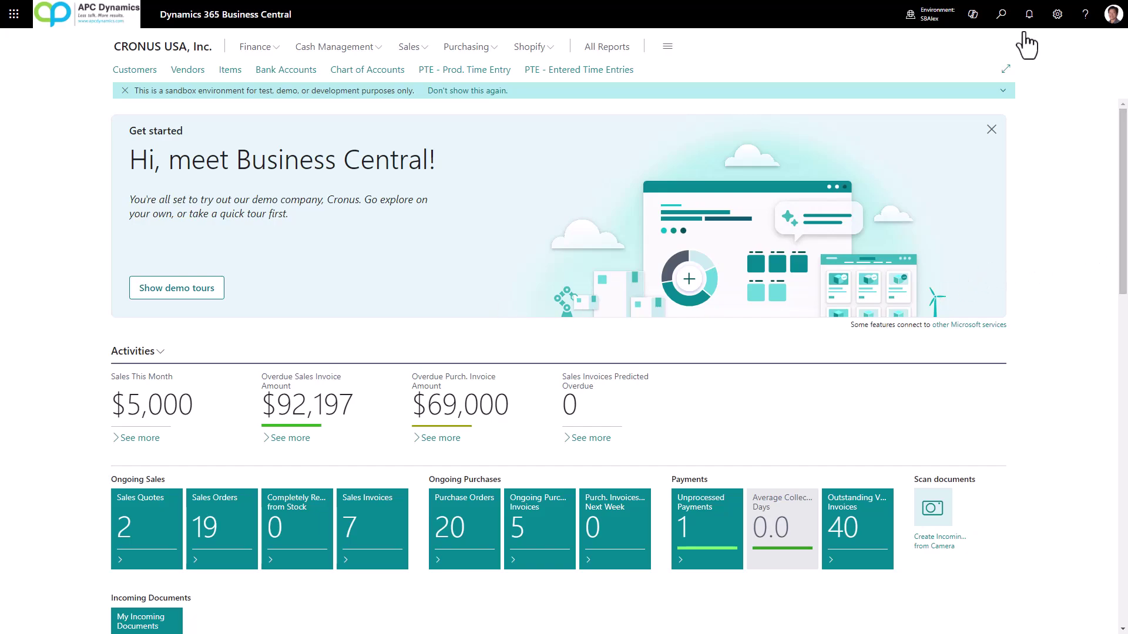
left_click(1001, 14)
type("asse")
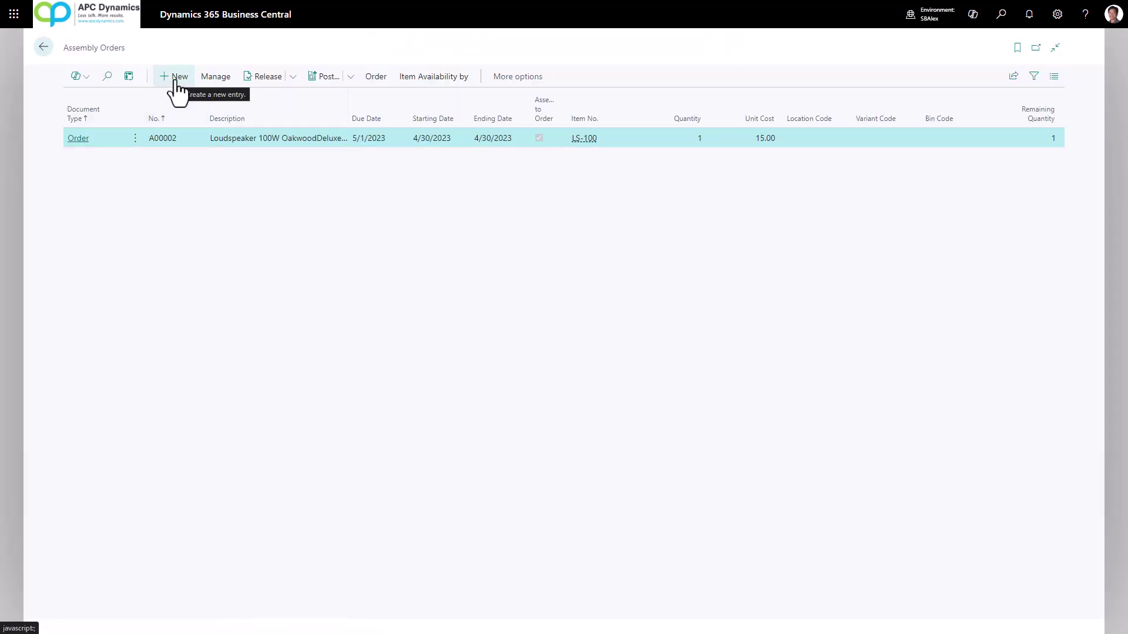
left_click(176, 77)
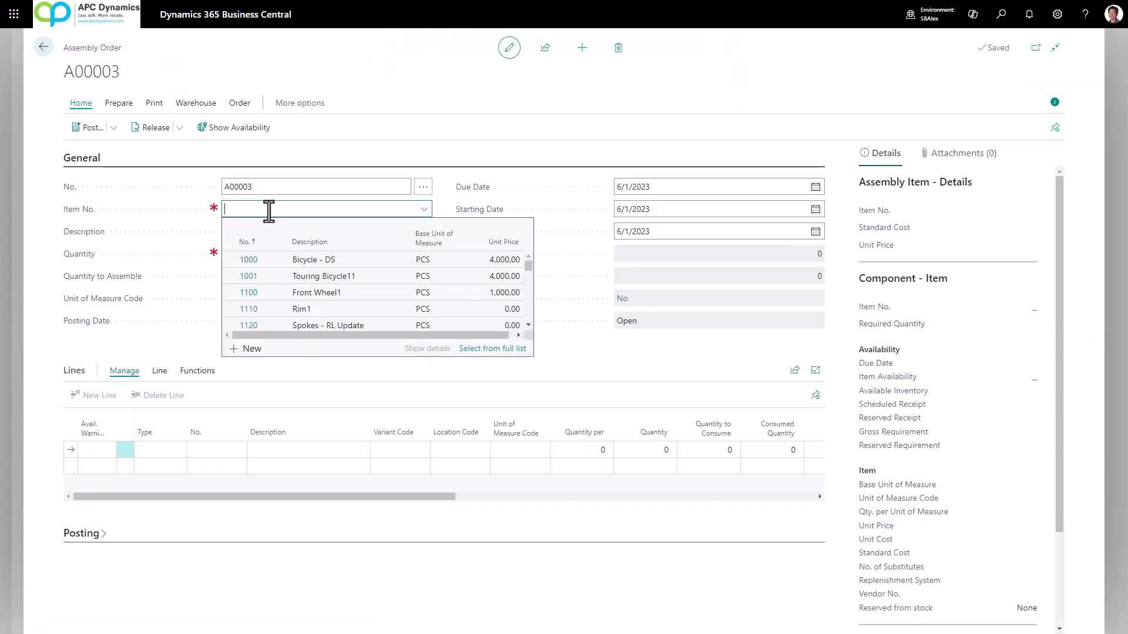
type("panel")
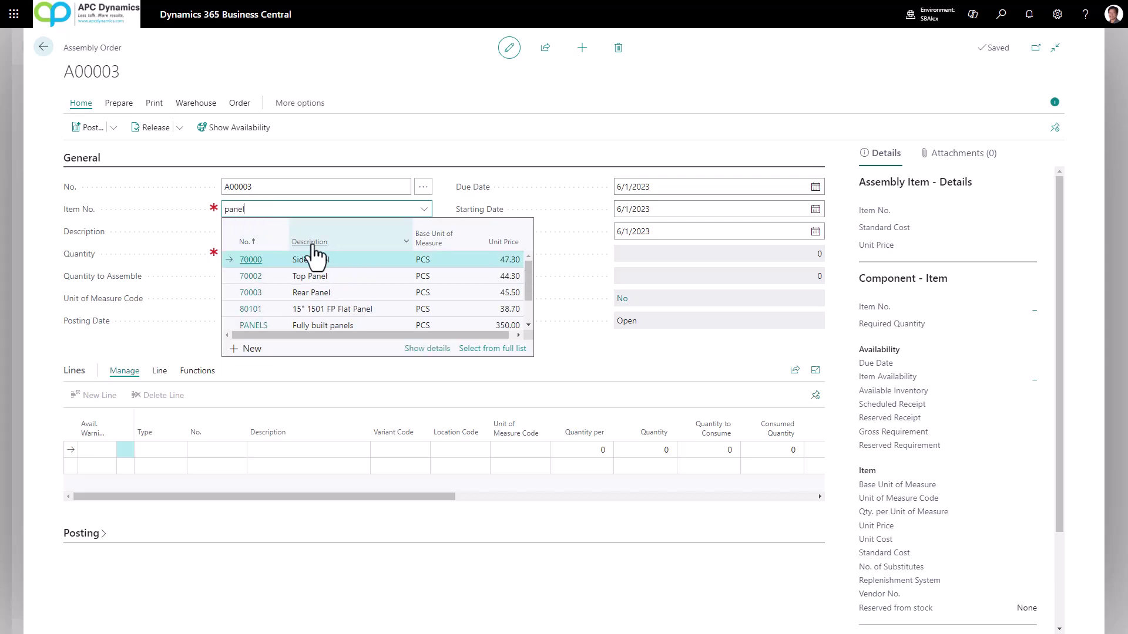
key("Return")
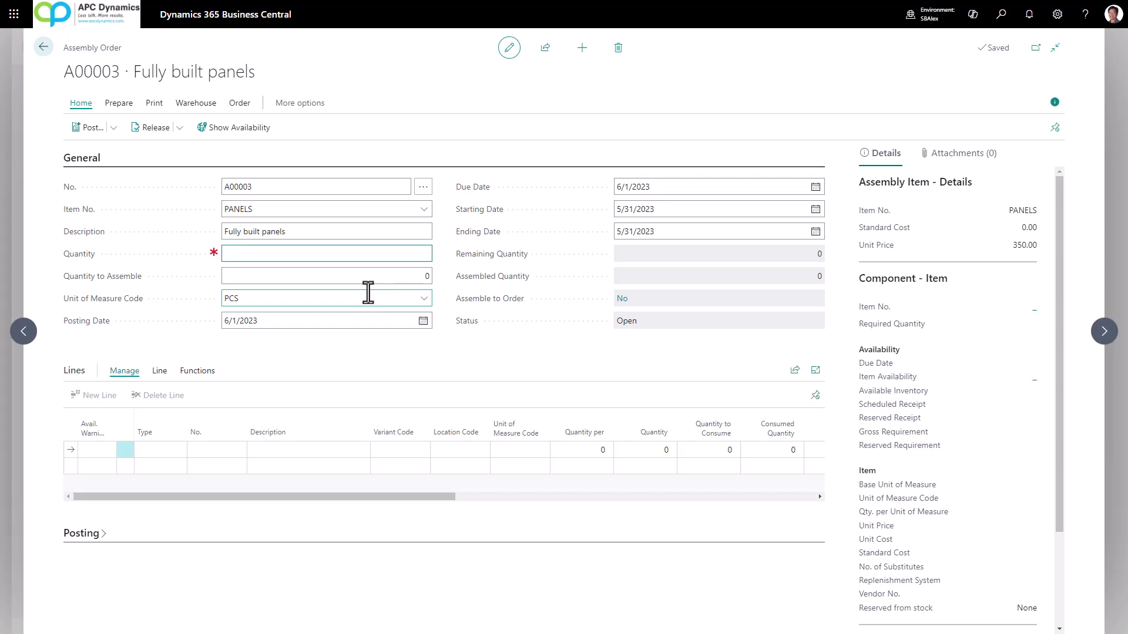
type("10")
key("Tab")
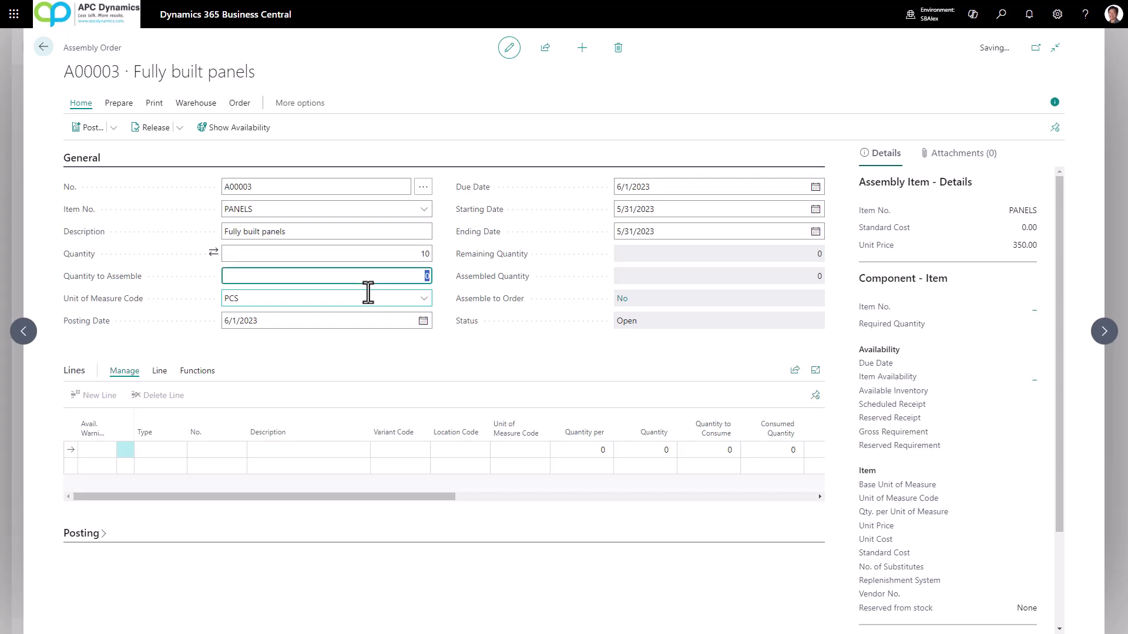
Set the order's Location Code to MAIN and apply it to all component lines.
left_click(85, 533)
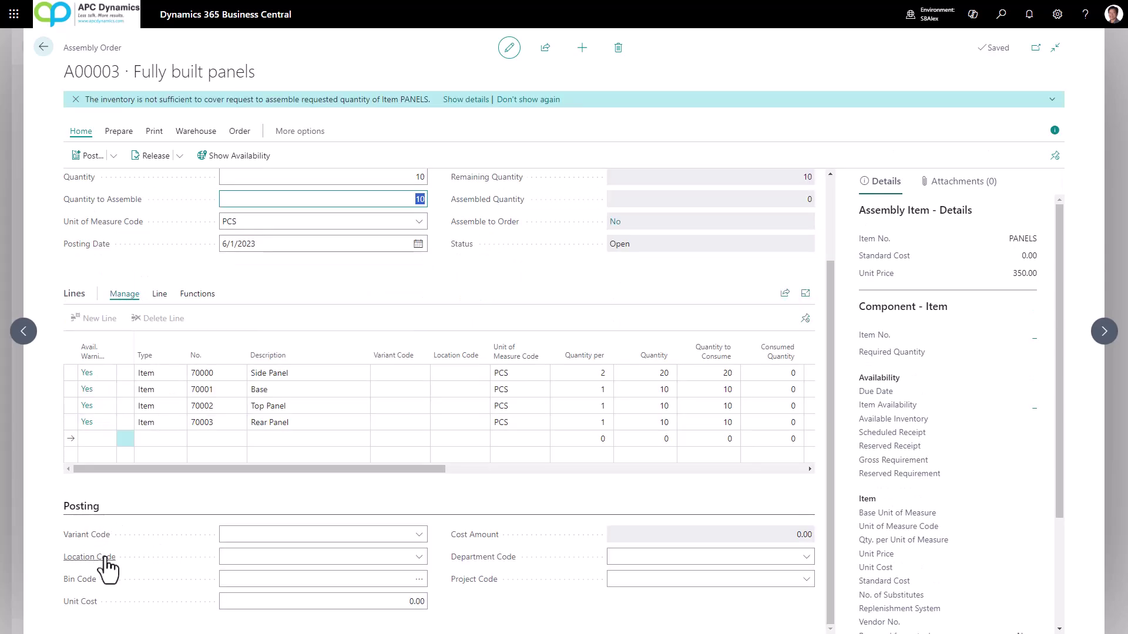
left_click(247, 558)
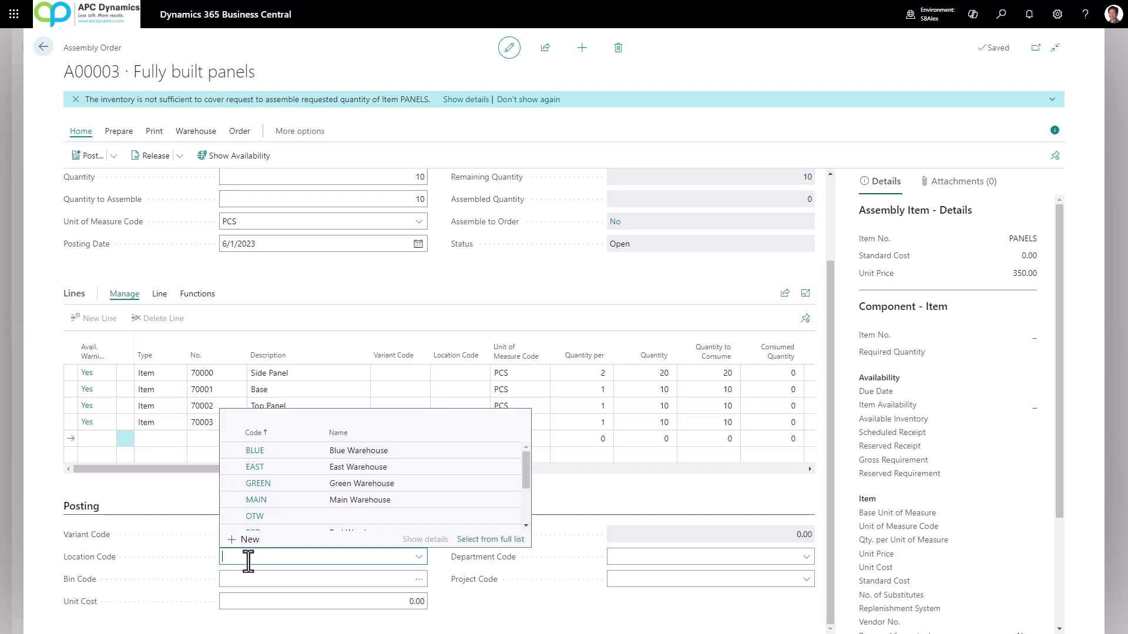
left_click(303, 501)
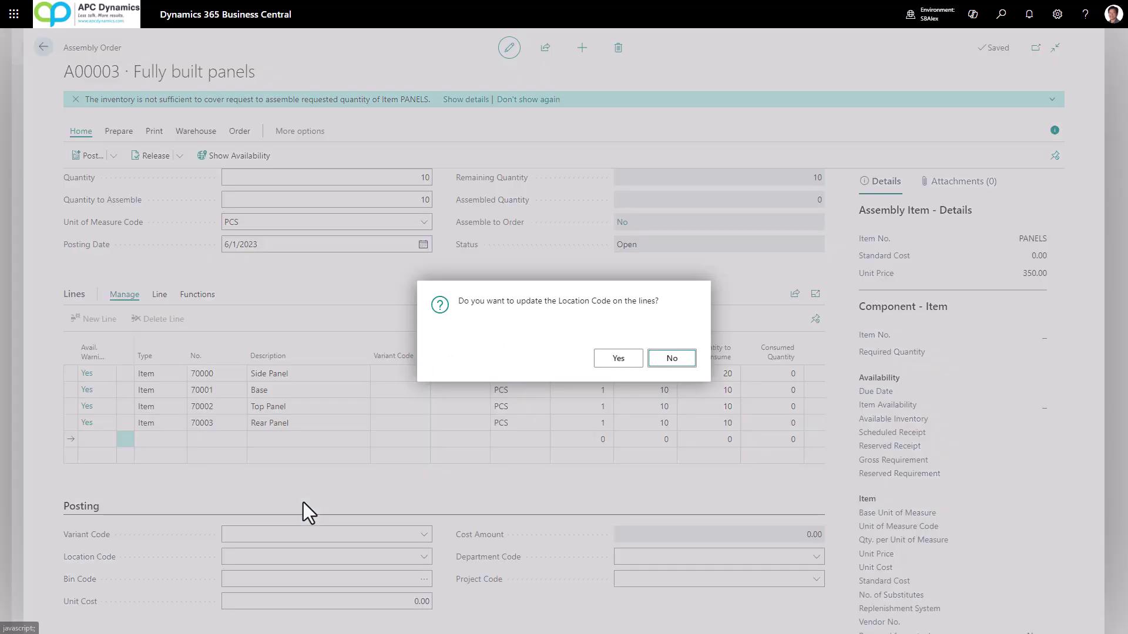
left_click(616, 360)
left_click(670, 359)
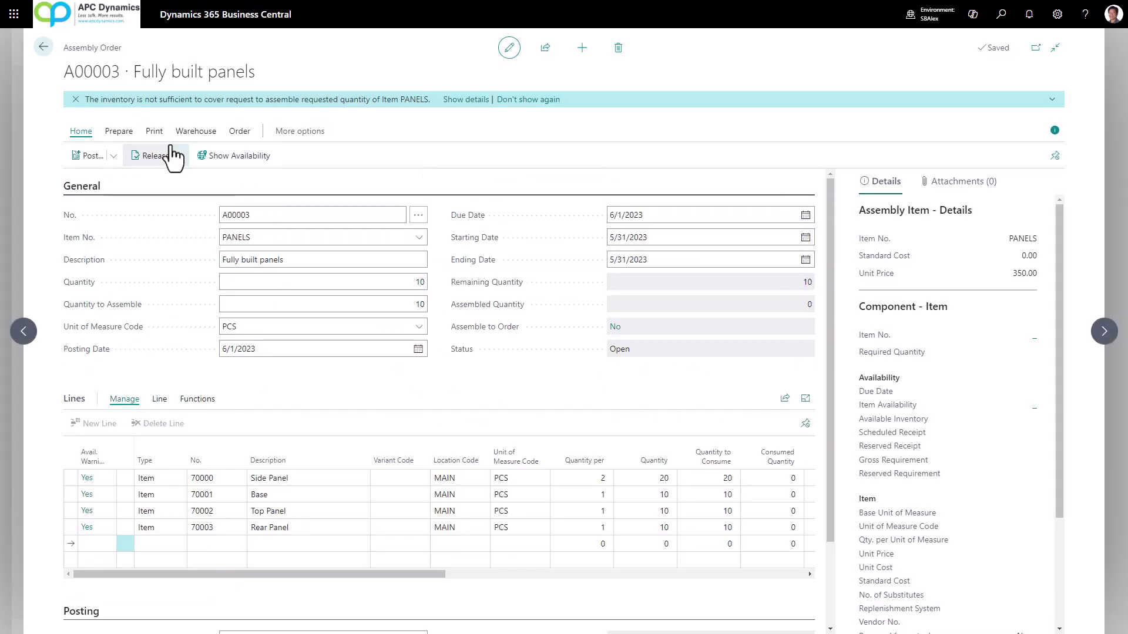
Reduce Quantity to Assemble on order A00003 to 8.
left_click(155, 134)
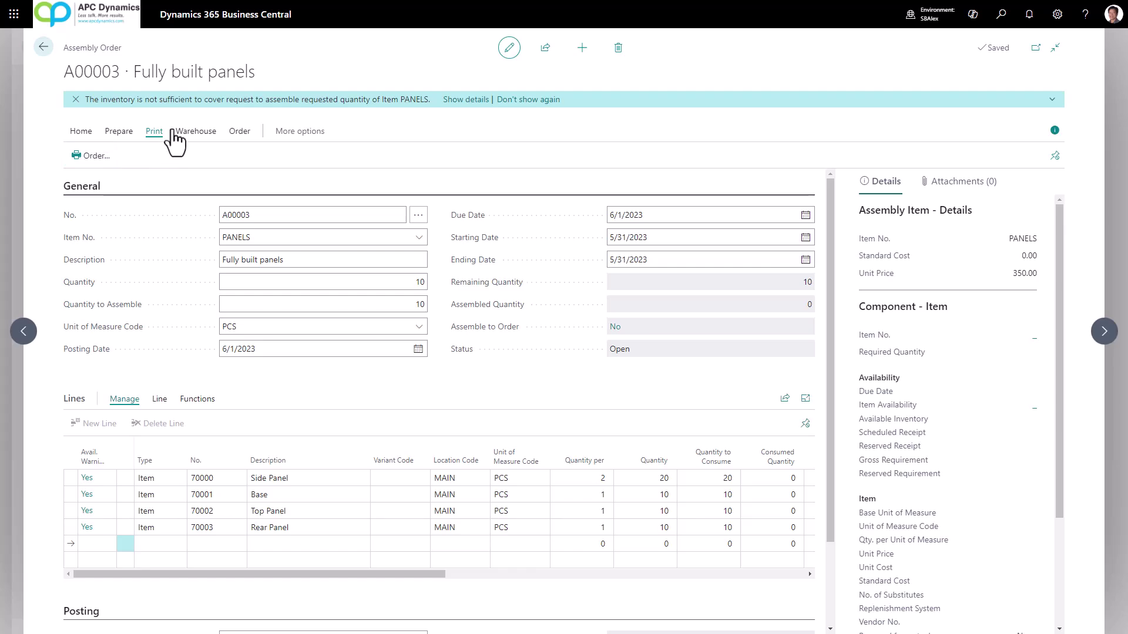
left_click(316, 306)
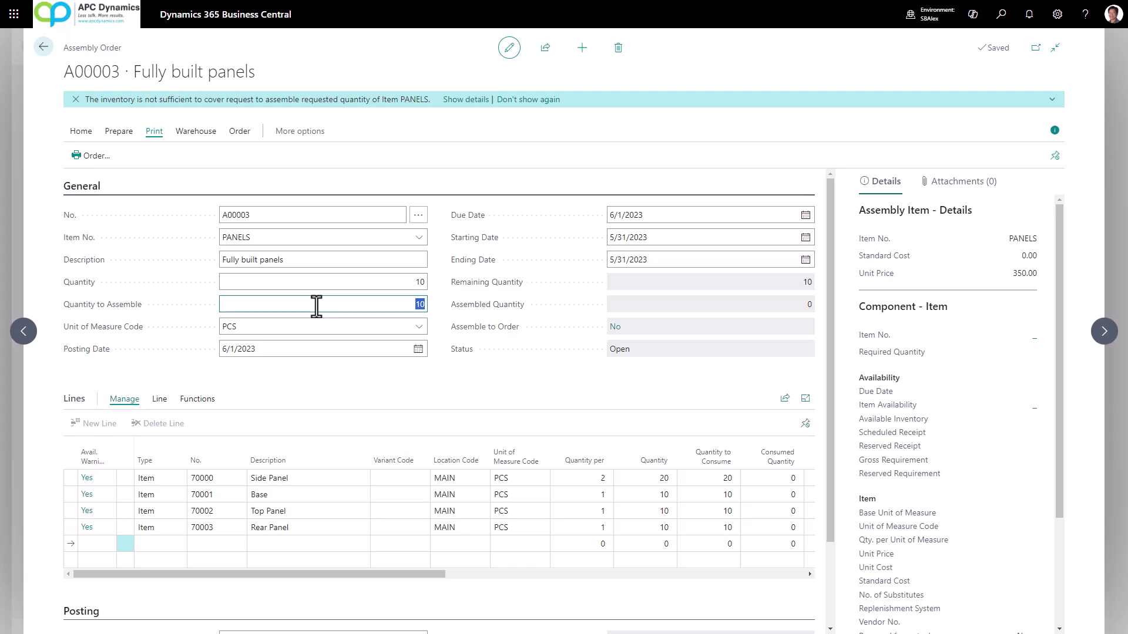
type("8")
key("Tab")
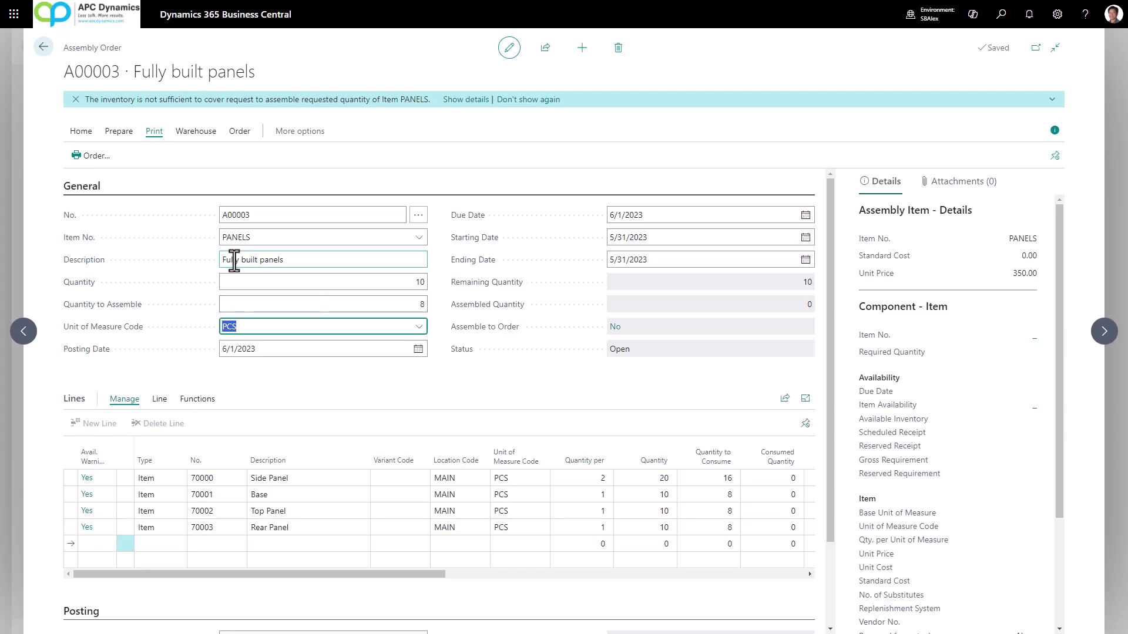
Post the assembly of 8 PANELS on A00003 and check the consumed Side Panel quantity.
left_click(83, 132)
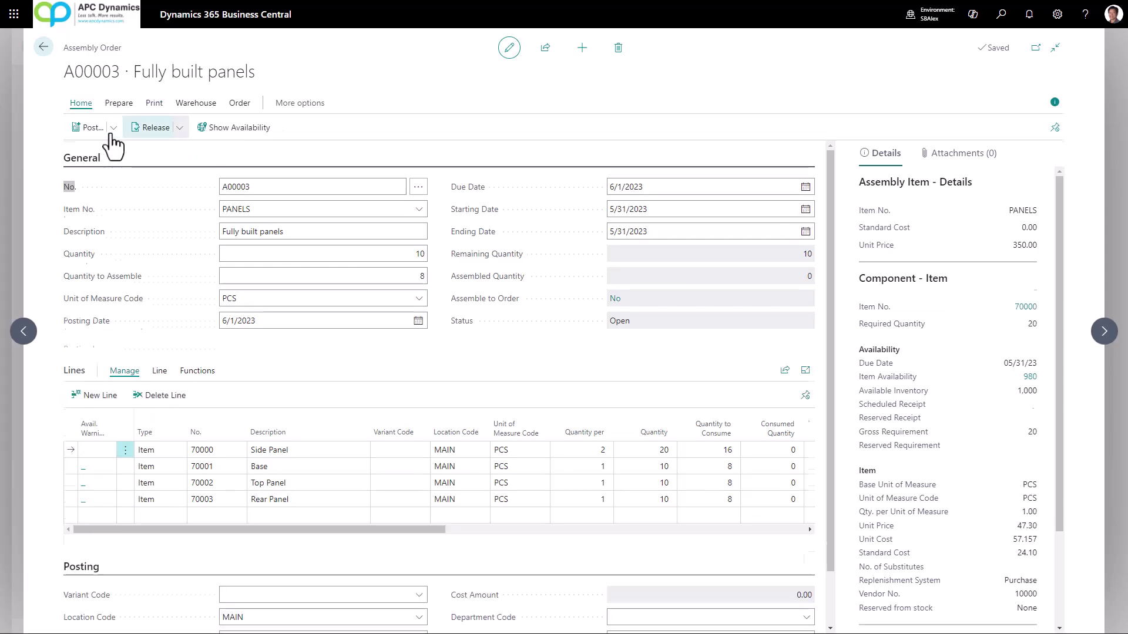
left_click(87, 130)
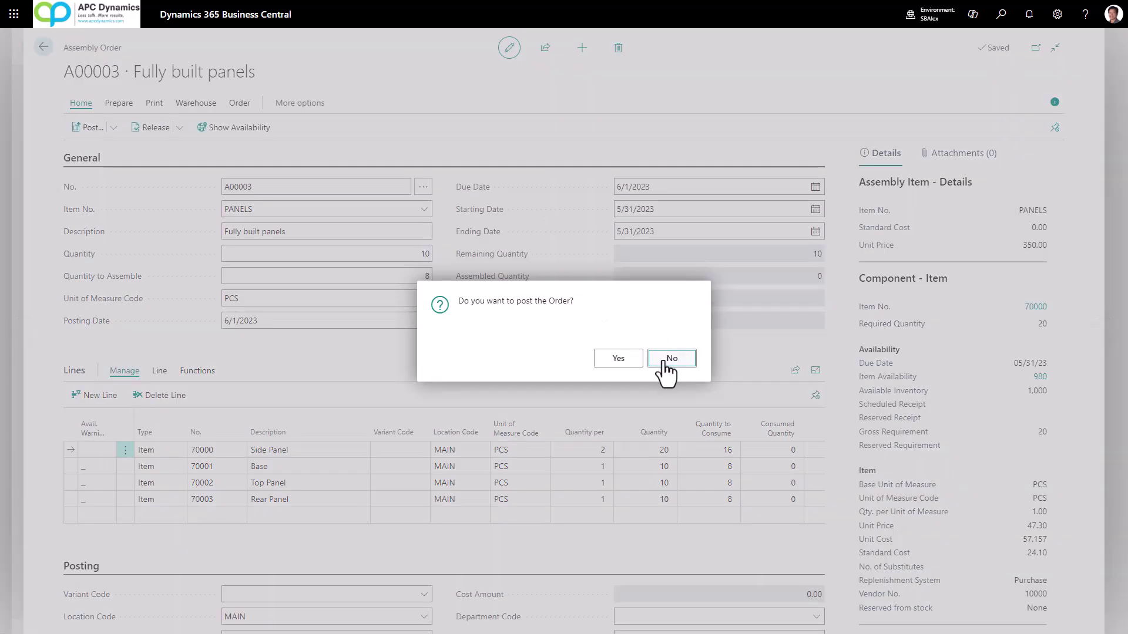
left_click(615, 360)
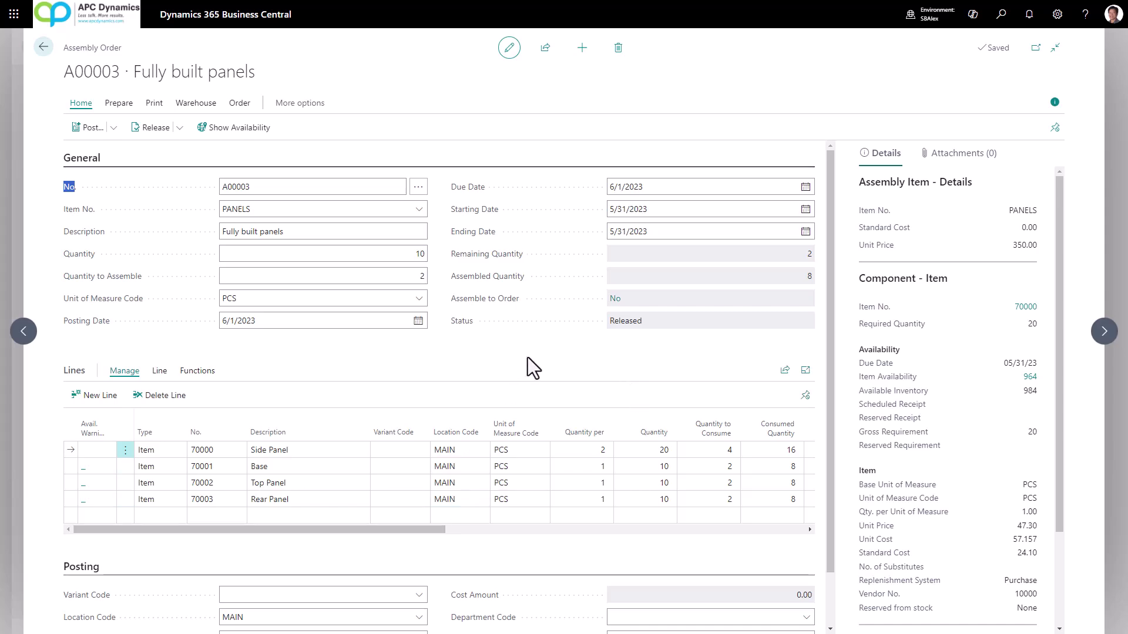
left_click_drag(432, 530, 551, 544)
left_click(537, 456)
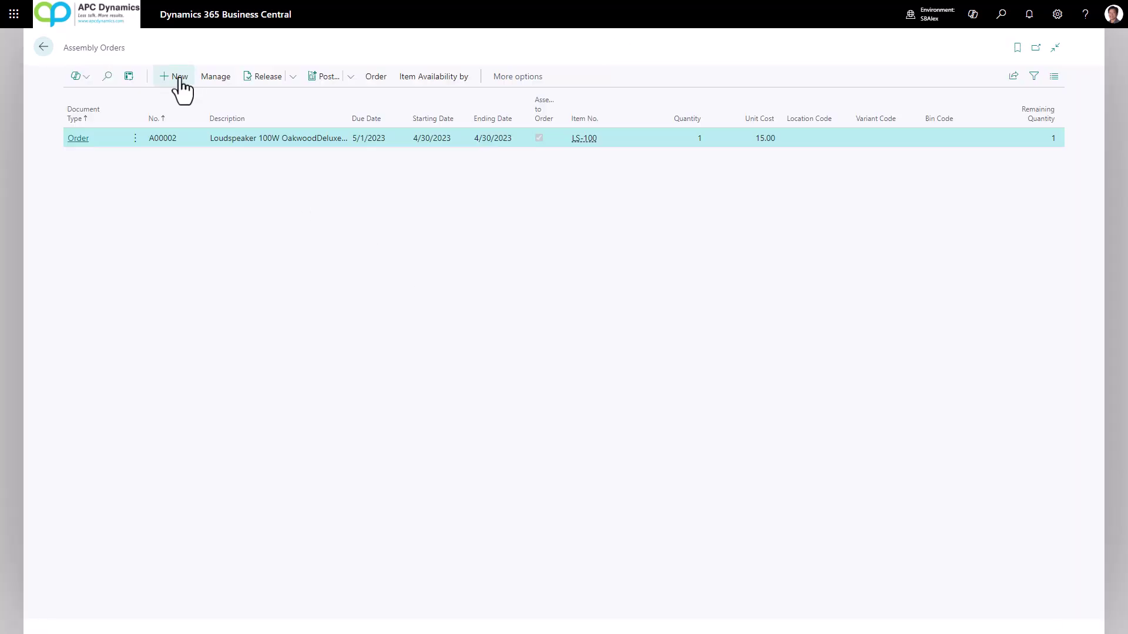
Start a new assembly order with Quantity 10 and Location Code MAIN.
left_click(180, 78)
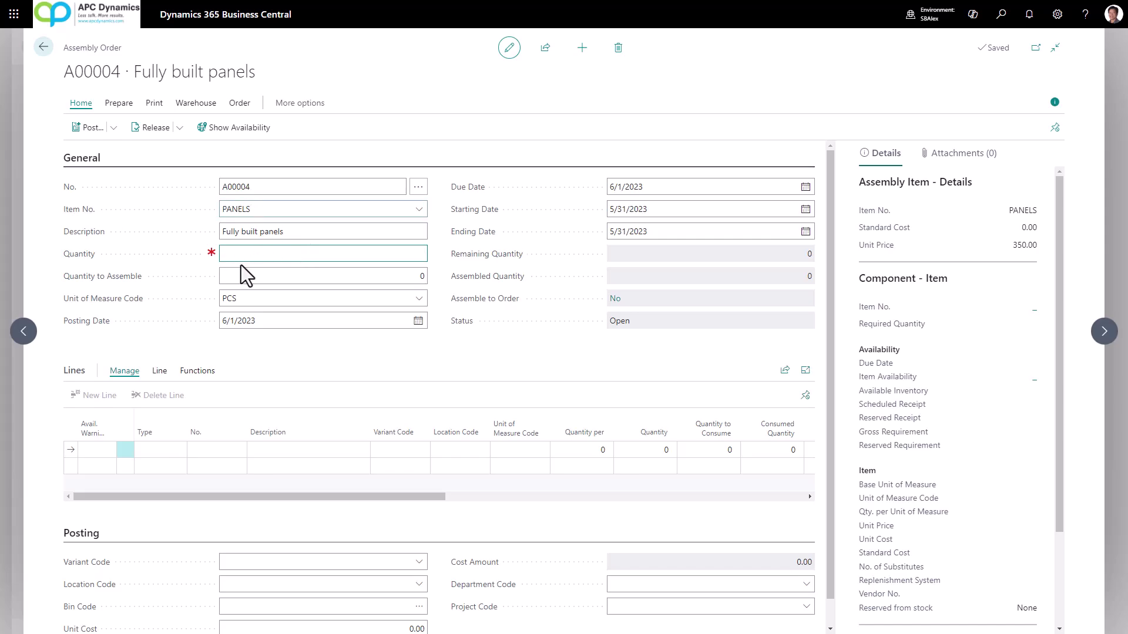
type("10")
key("Tab")
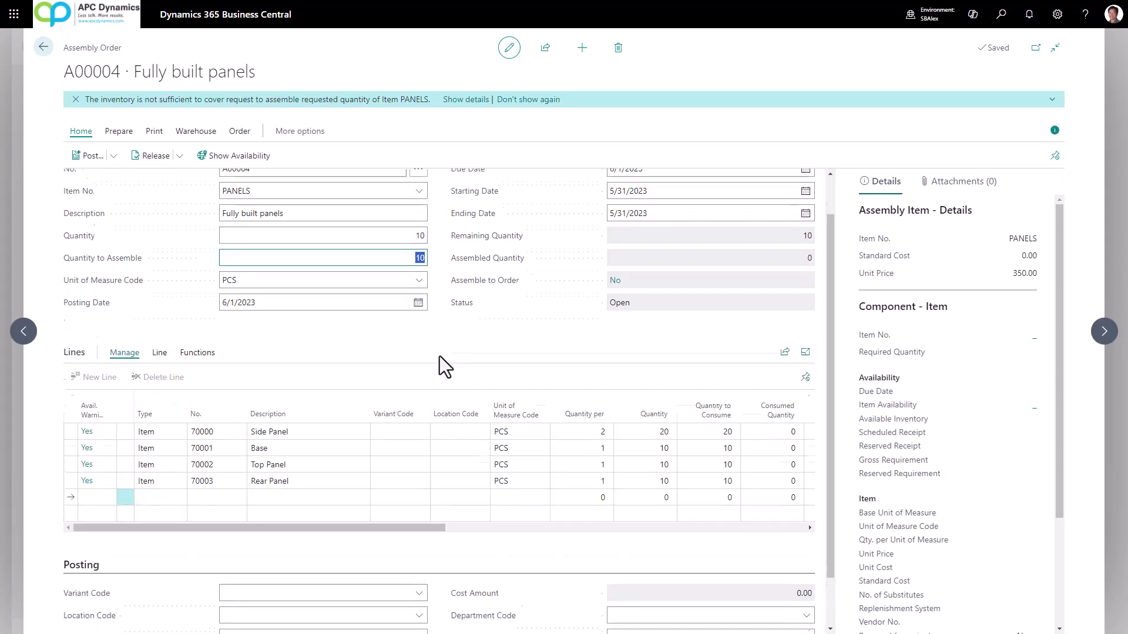
scroll(439, 356, "down", 2)
left_click(246, 558)
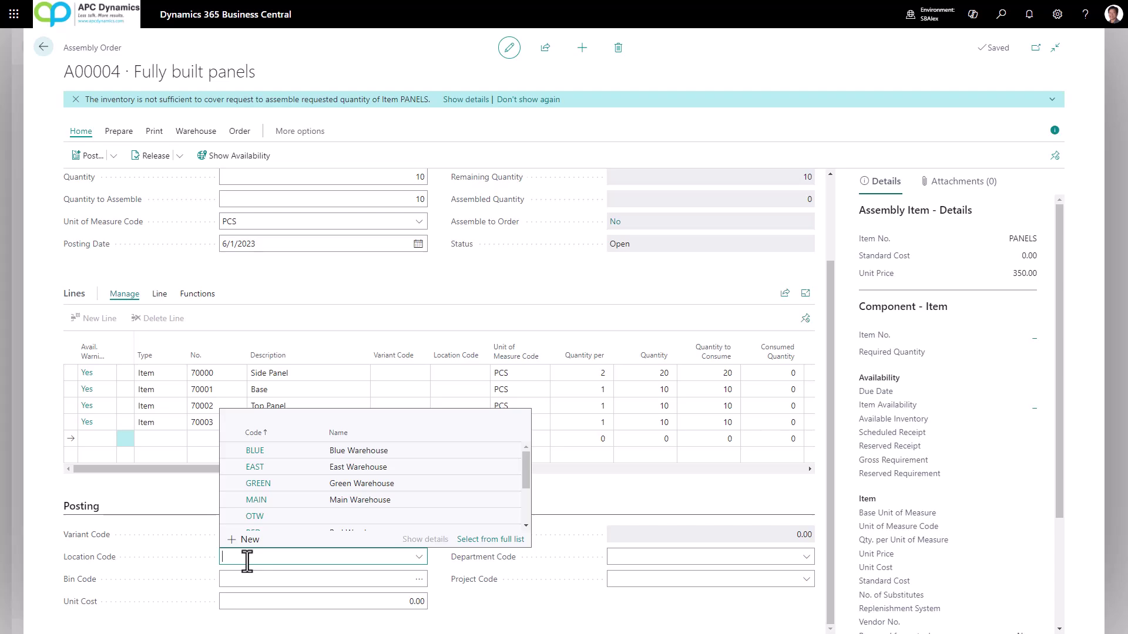
type("main")
key("Tab")
scroll(465, 329, "up", 3)
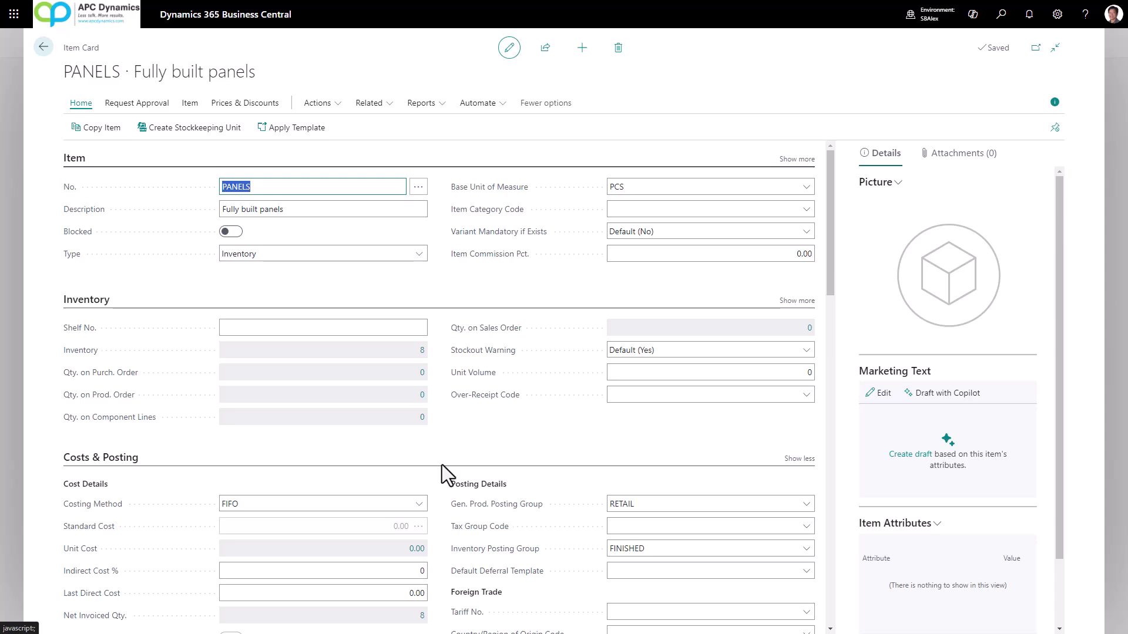
Keep PANELS' Replenishment System at Assembly and set its Assembly Policy to Assemble-to-Order.
scroll(442, 464, "down", 5)
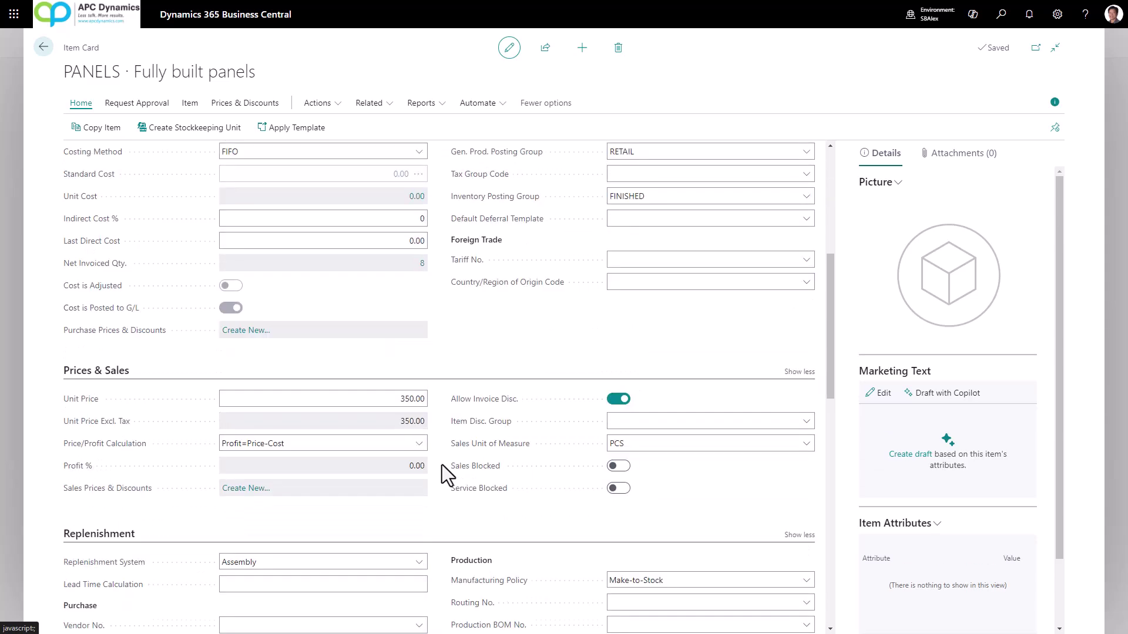
scroll(442, 464, "down", 3)
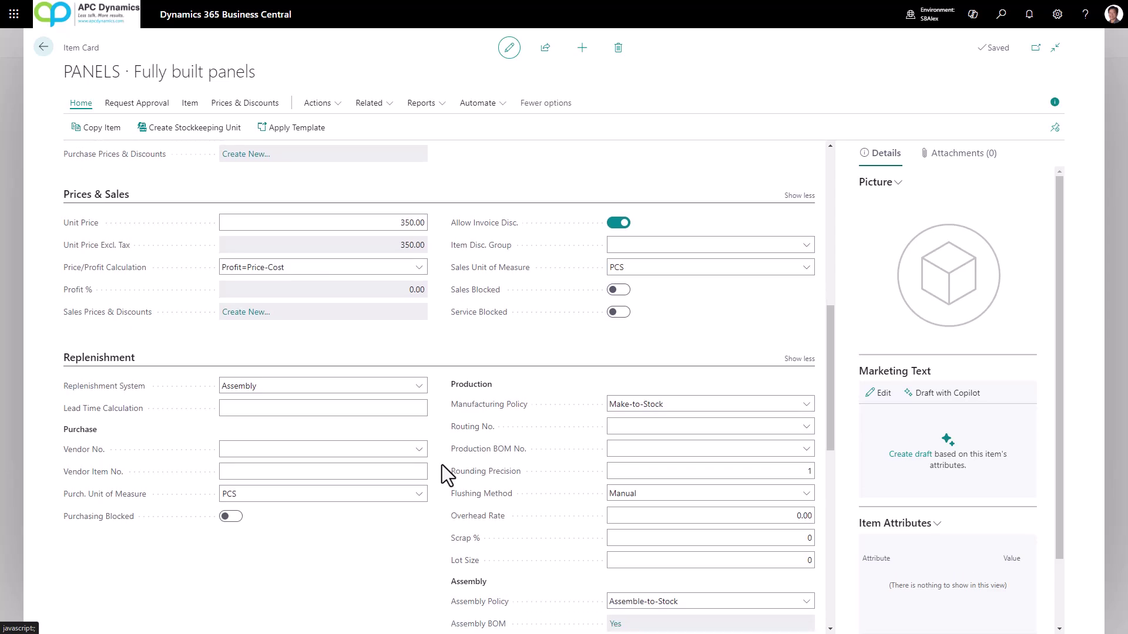
left_click(242, 386)
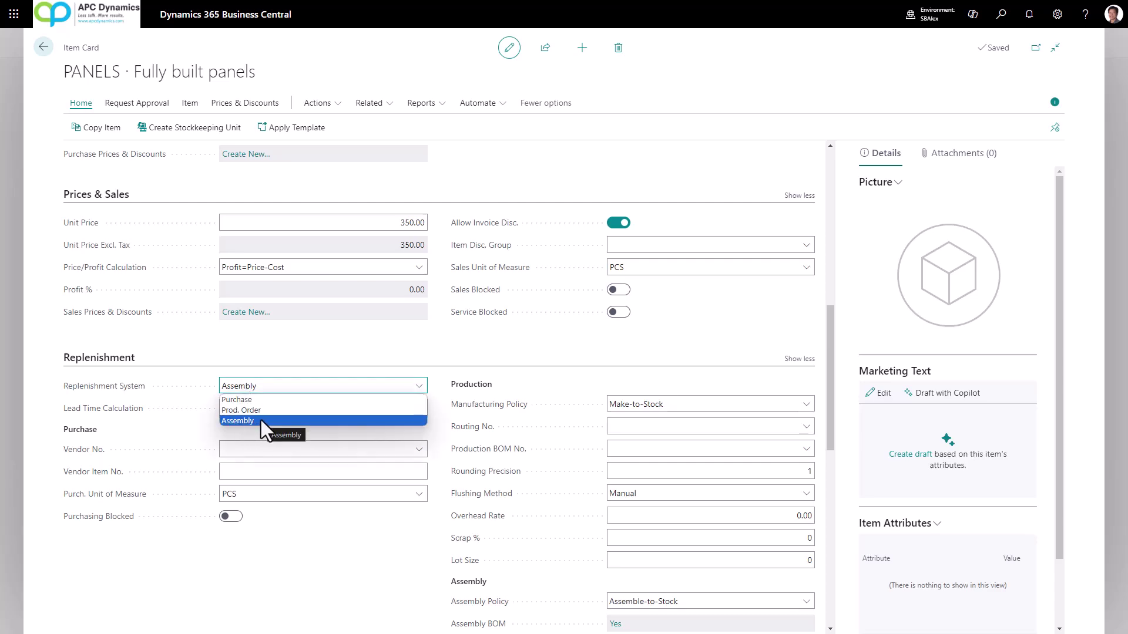
left_click(358, 517)
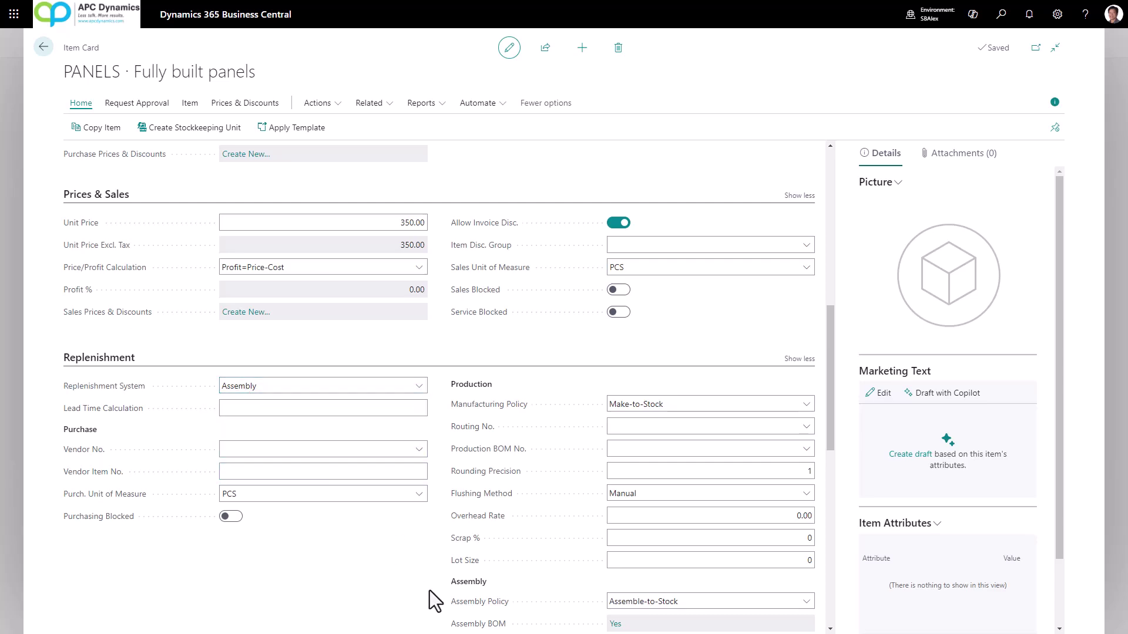
scroll(438, 573, "down", 3)
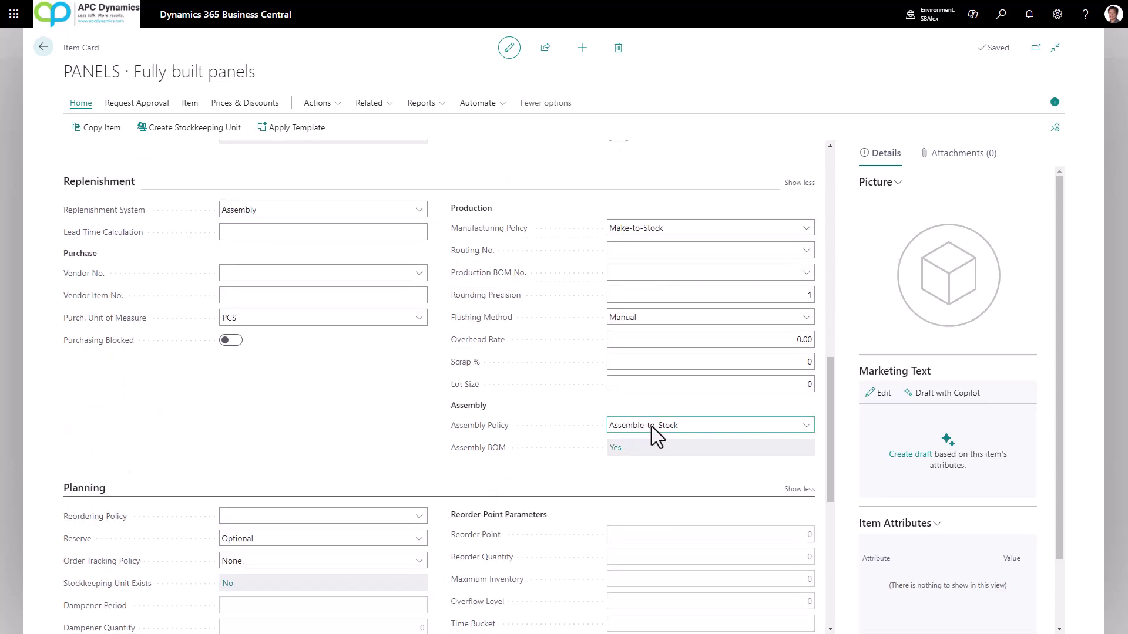
left_click(693, 425)
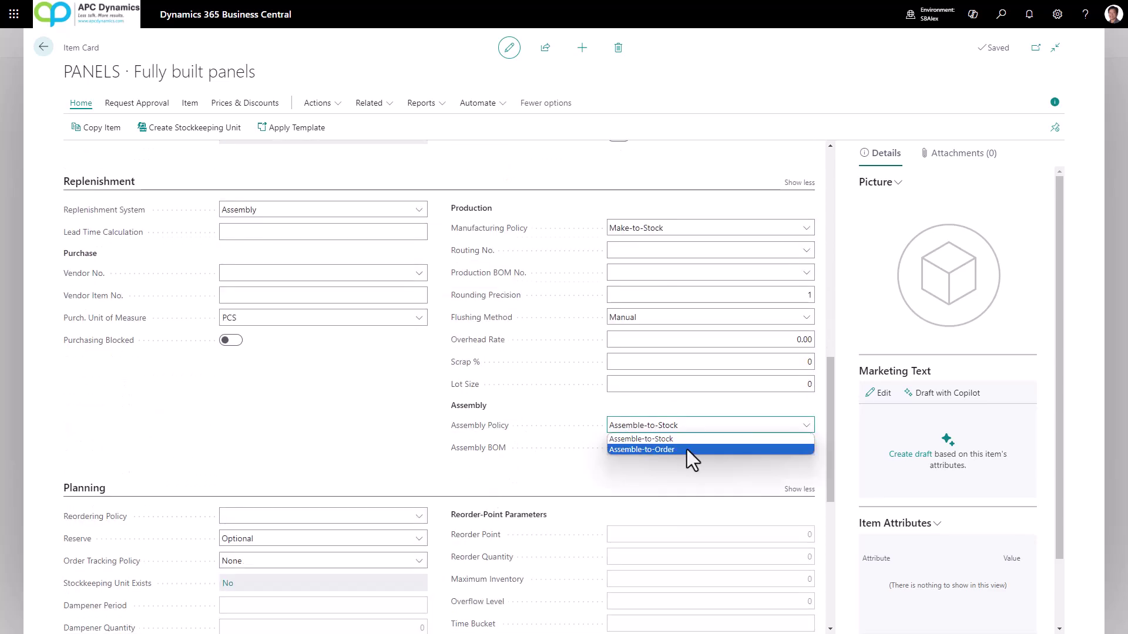
left_click(686, 450)
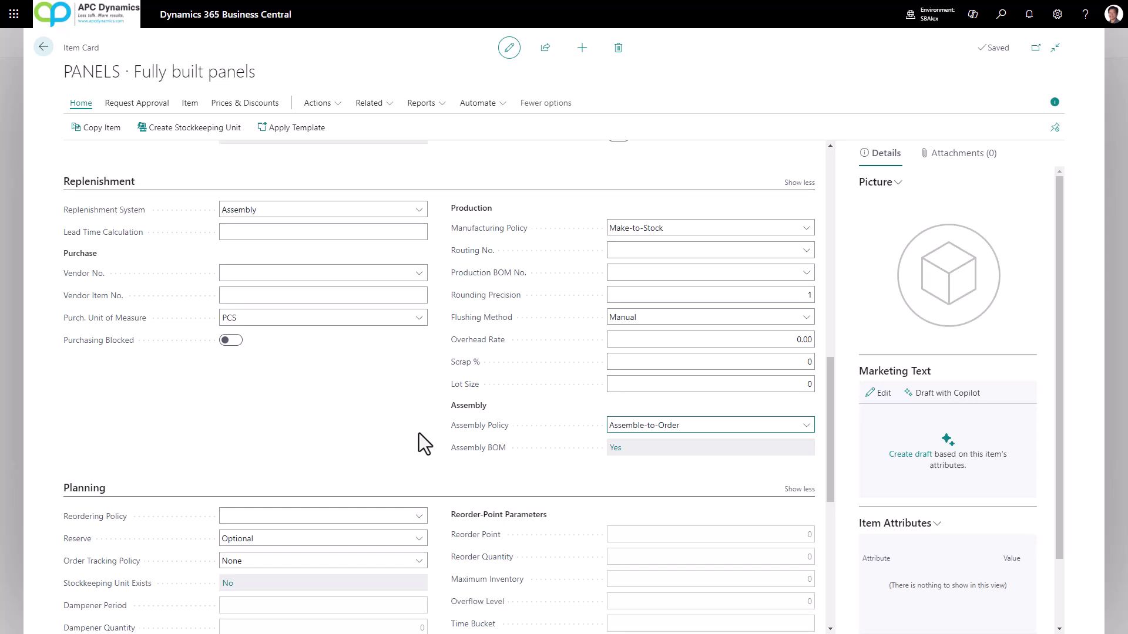
Close the PANELS card and items list and go to the sales documents.
key("Escape")
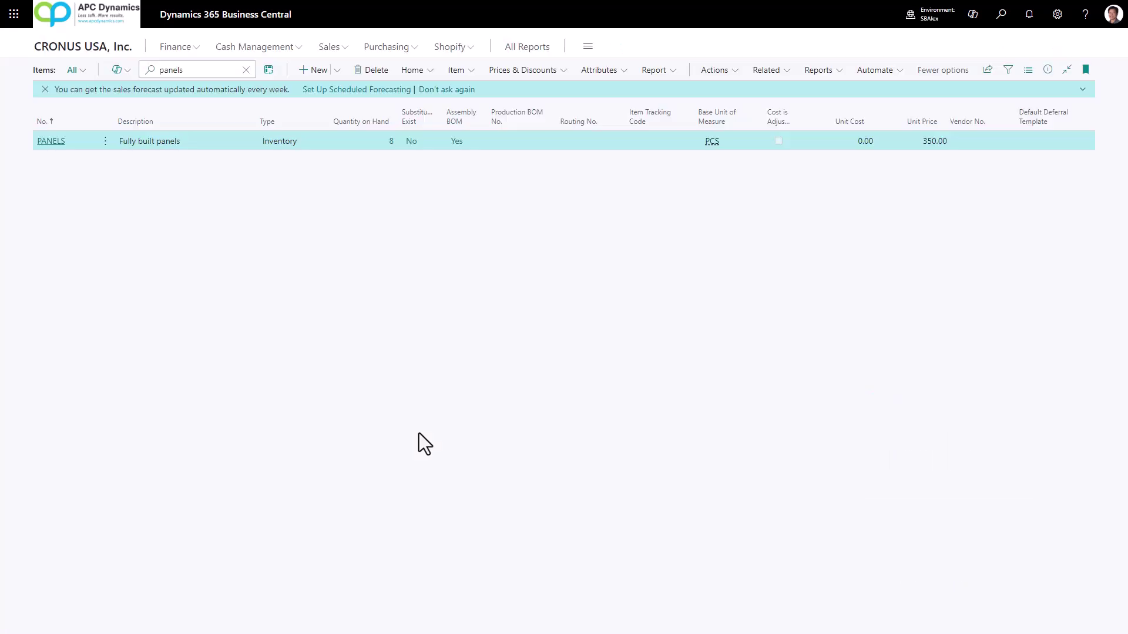
key("Escape")
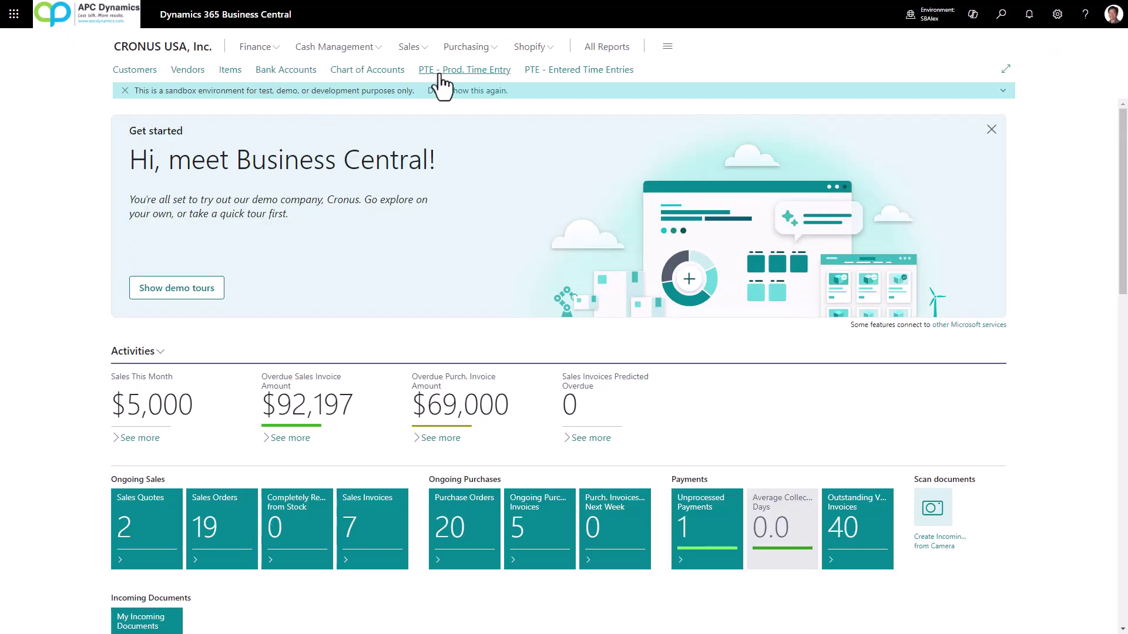
left_click(411, 48)
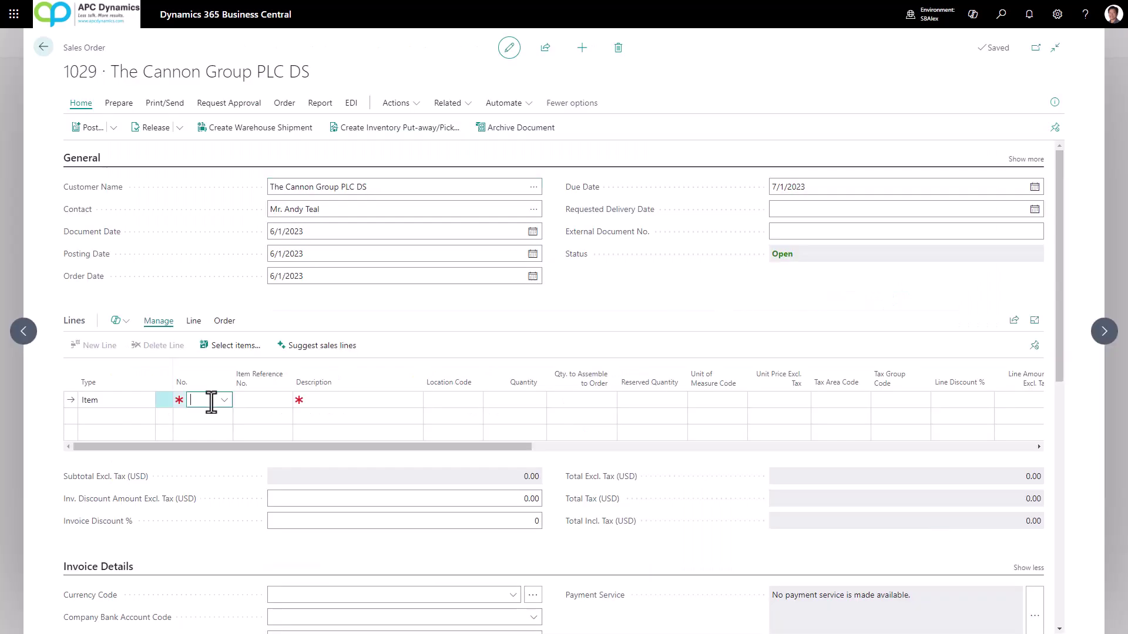
Add a PANELS line at BLUE for quantity 5, keeping Qty. to Assemble to Order at 5.
type("panels")
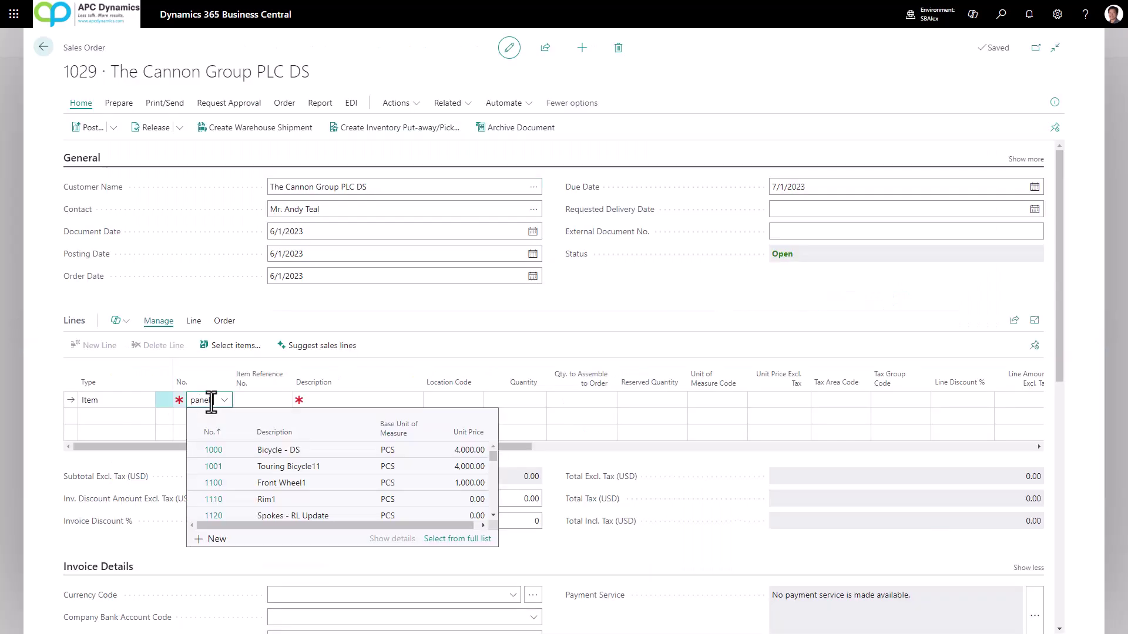
key("Return")
key("shift+Tab")
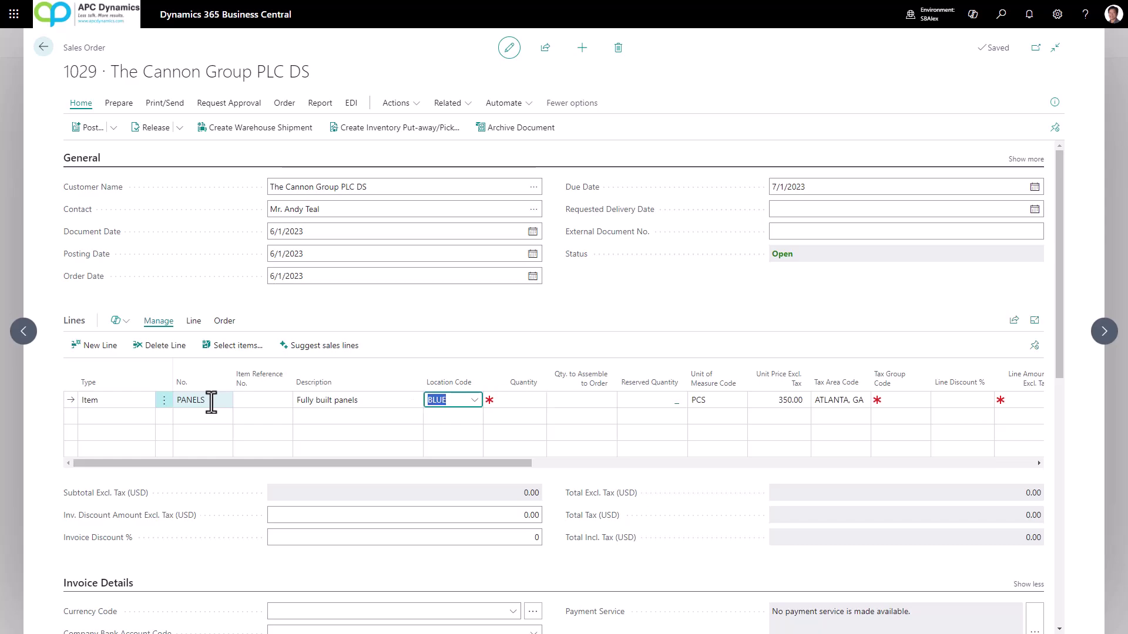
key("Tab")
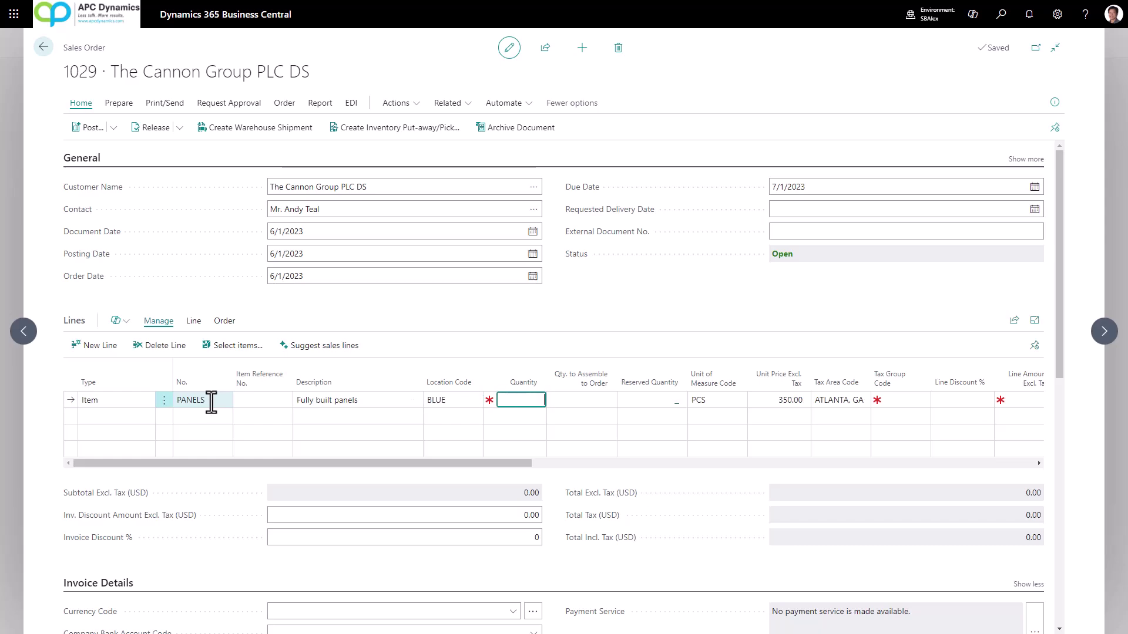
key("Tab")
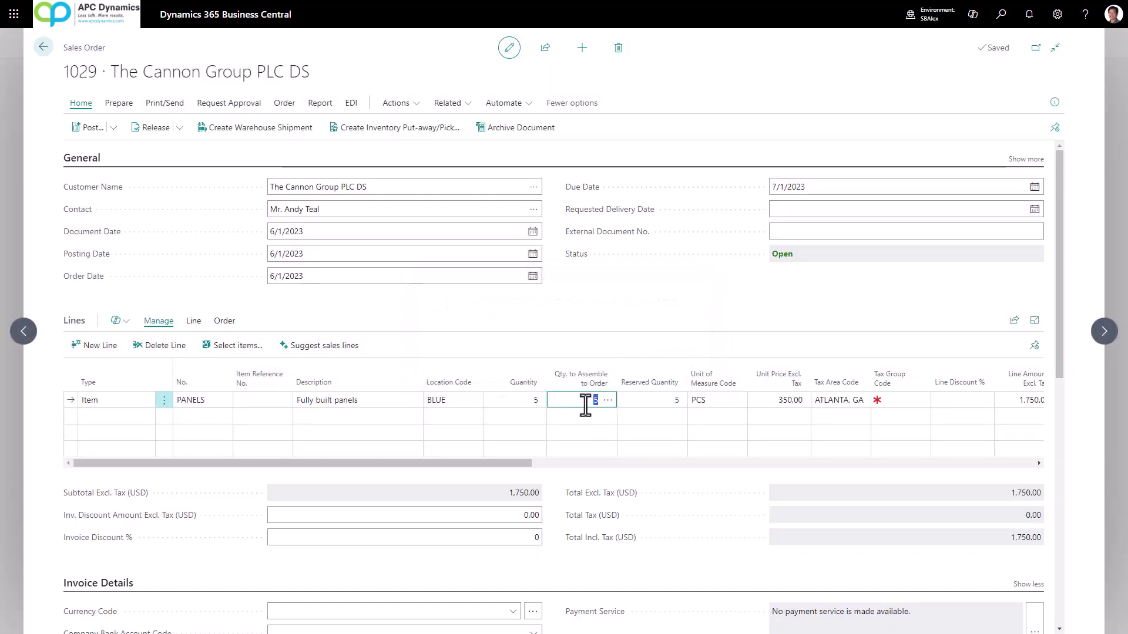
key("BackSpace")
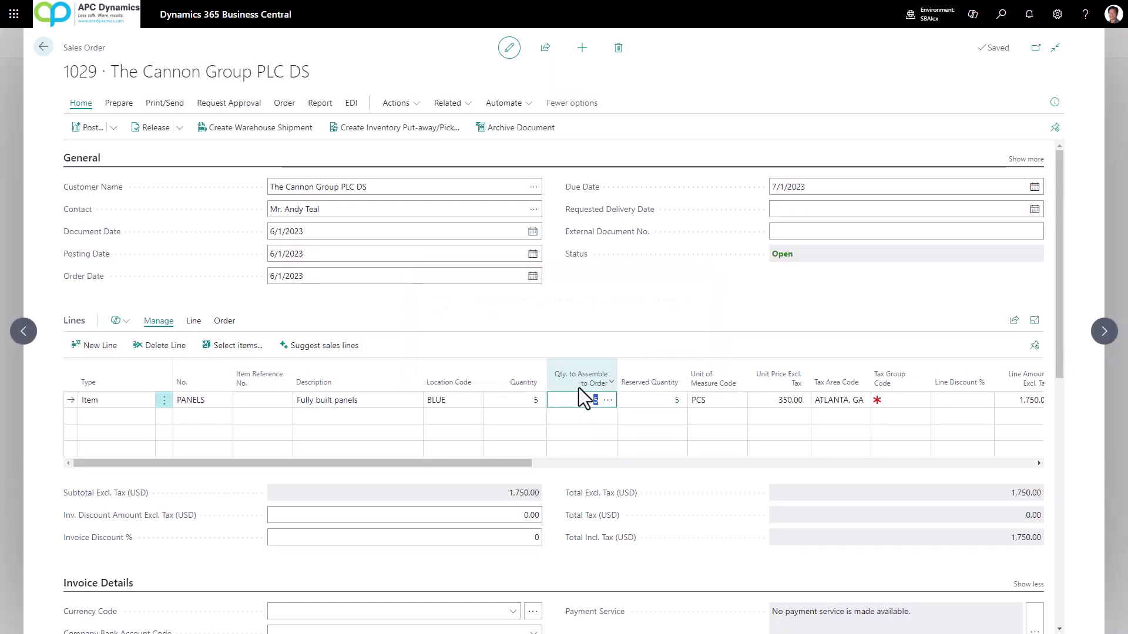
key("ctrl+z")
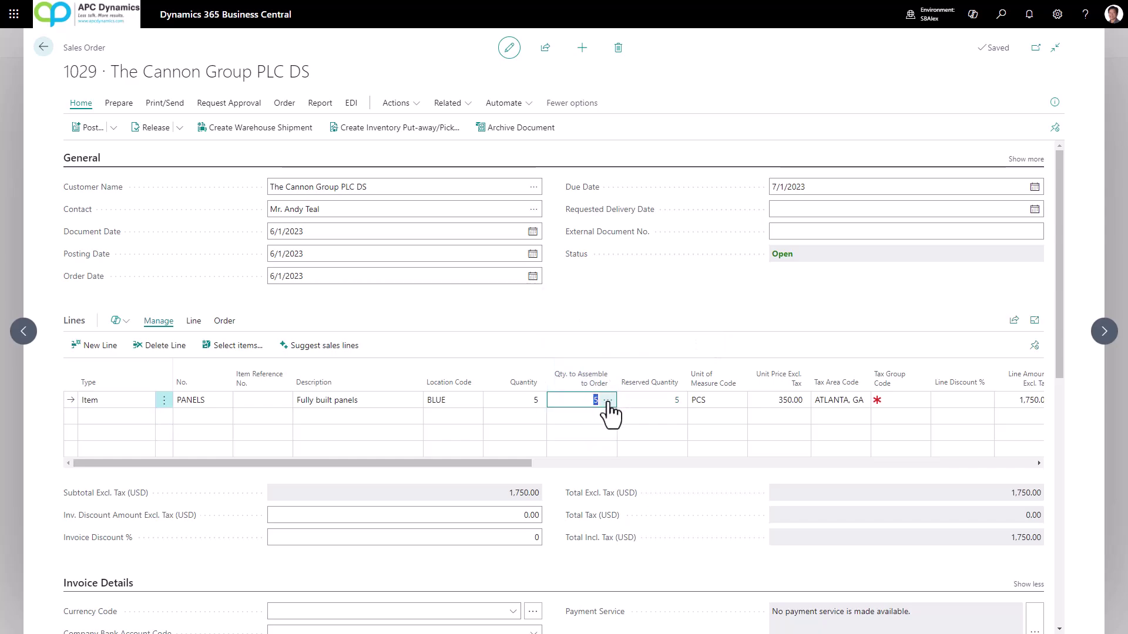
Review the line's assemble-to-order components, then post sales order 1029.
left_click(608, 403)
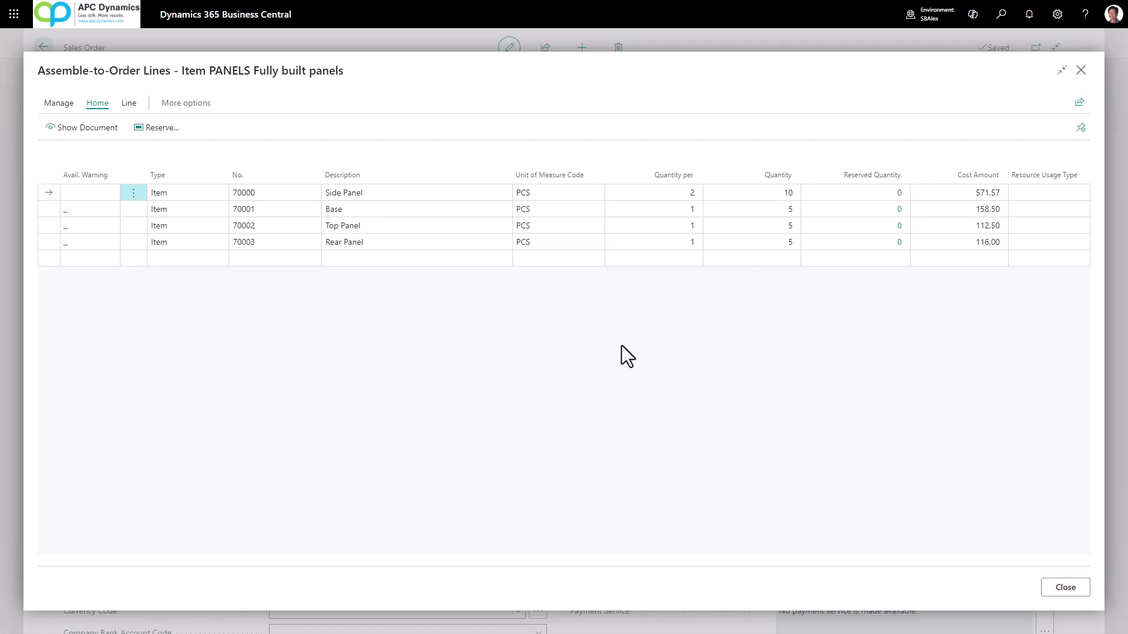
key("Escape")
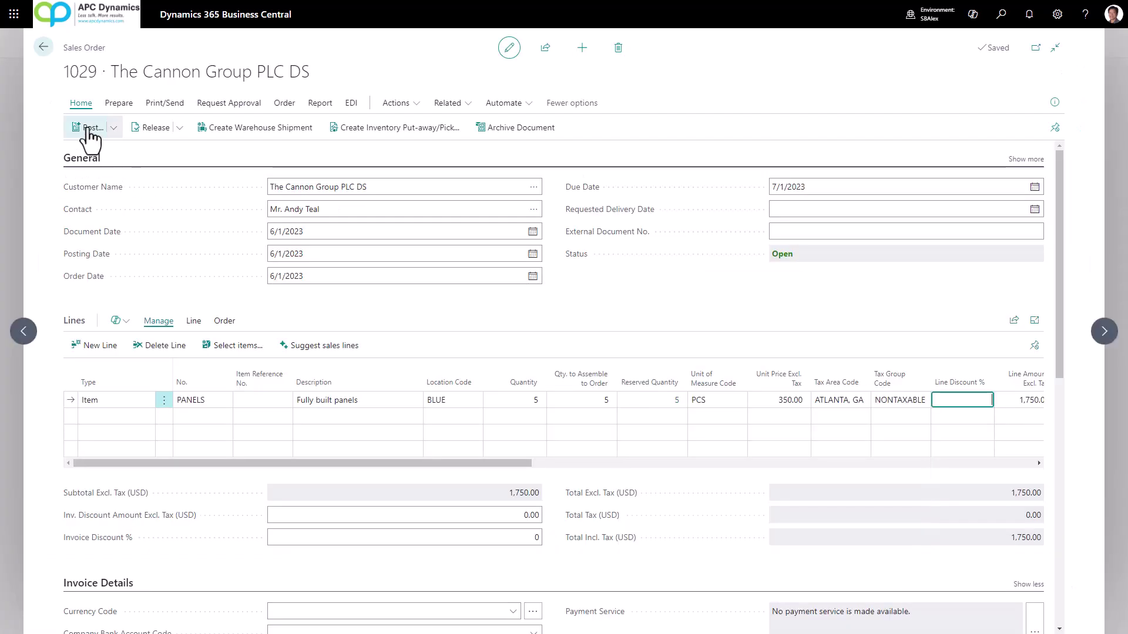
left_click(90, 129)
key("Return")
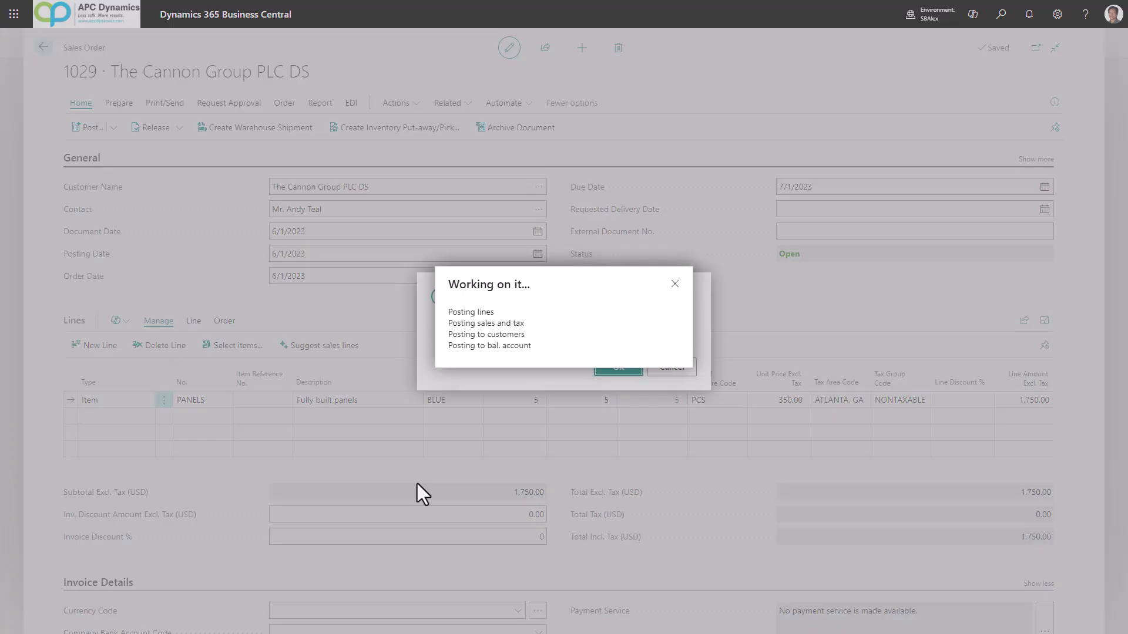